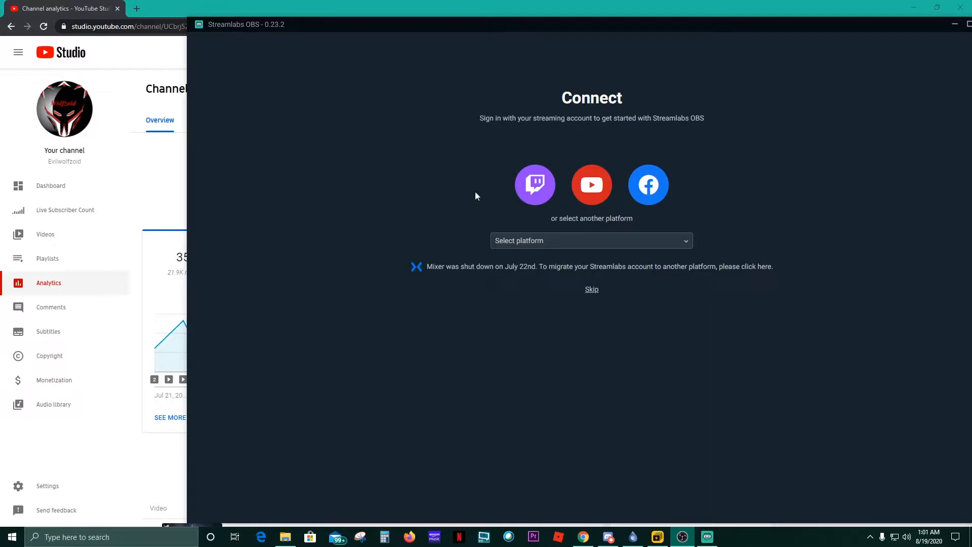
- Pick YouTube from the platform choices to begin signing in
{"action": "left_click", "coordinate": [688, 242]}
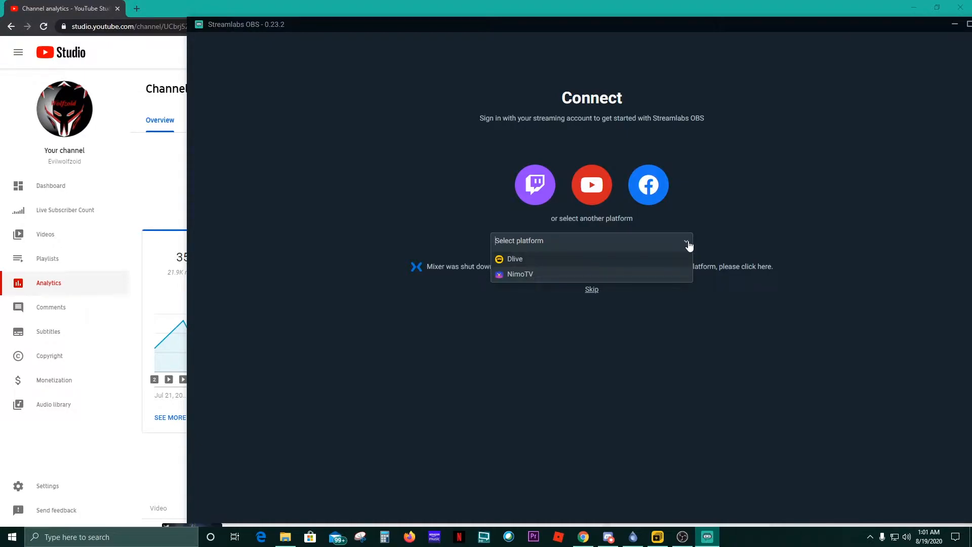
{"action": "left_click", "coordinate": [745, 205]}
- Sign in with the first Google account and choose its personal YouTube channel, not the brand account
{"action": "left_click", "coordinate": [597, 199]}
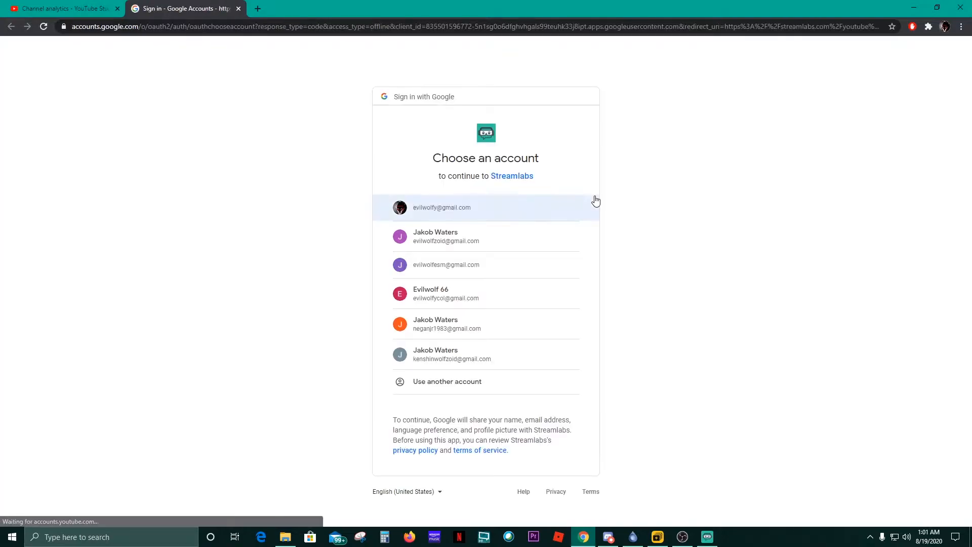
{"action": "left_click", "coordinate": [522, 208]}
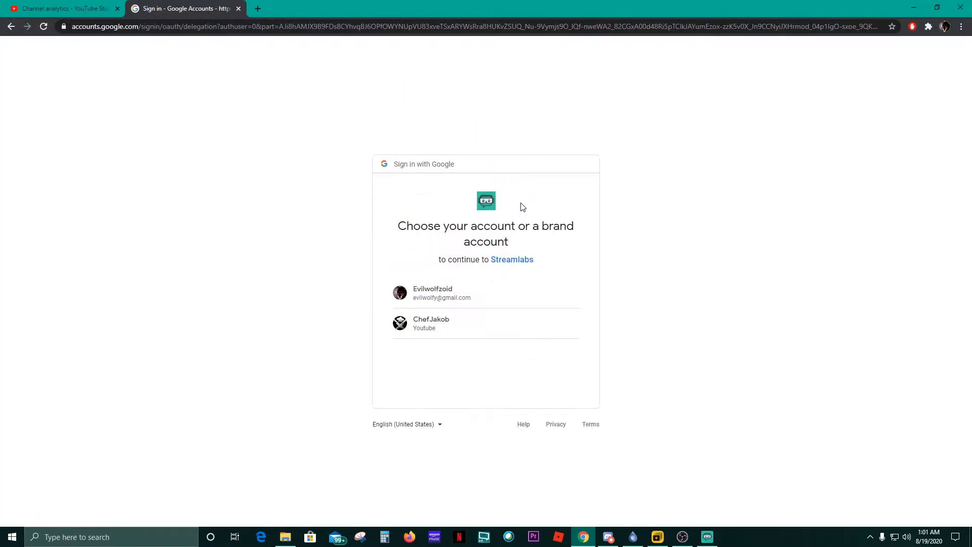
{"action": "left_click", "coordinate": [455, 299]}
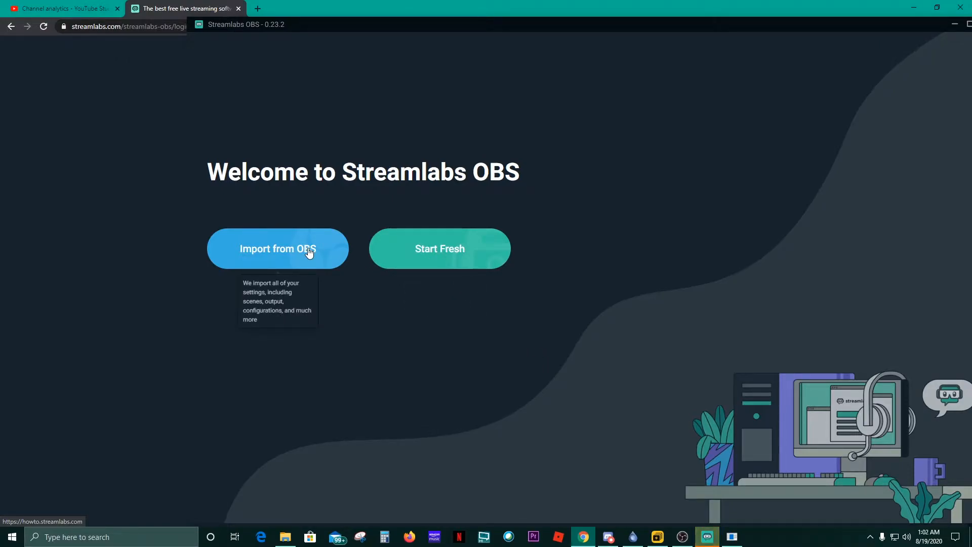
- Start fresh and use Microphone (4- USB PnP Audio Device) as the mic
{"action": "left_click", "coordinate": [456, 248]}
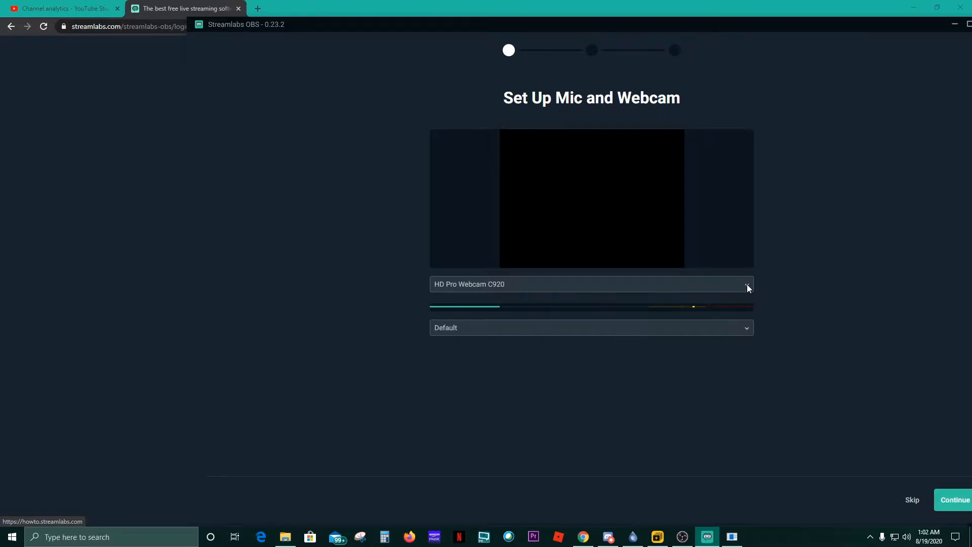
{"action": "left_click", "coordinate": [746, 333]}
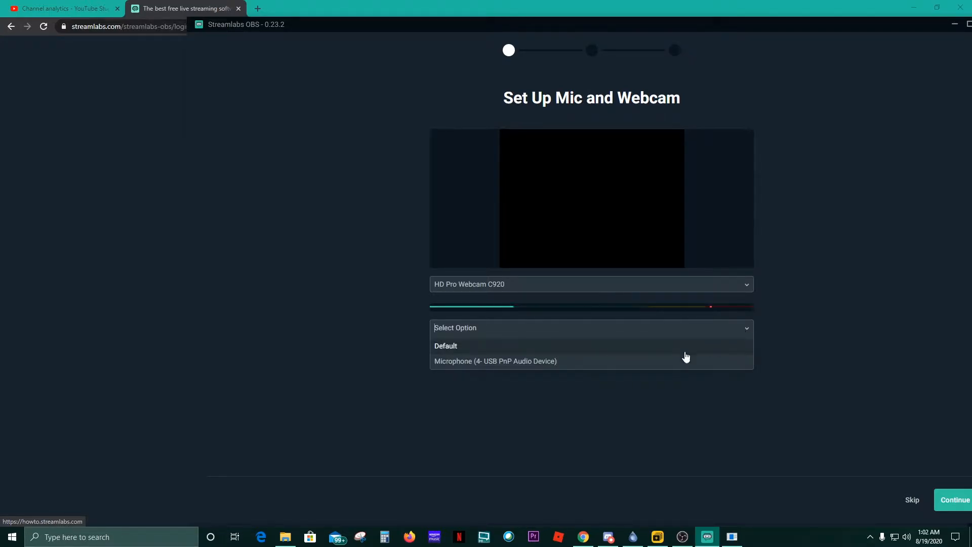
{"action": "left_click", "coordinate": [524, 361]}
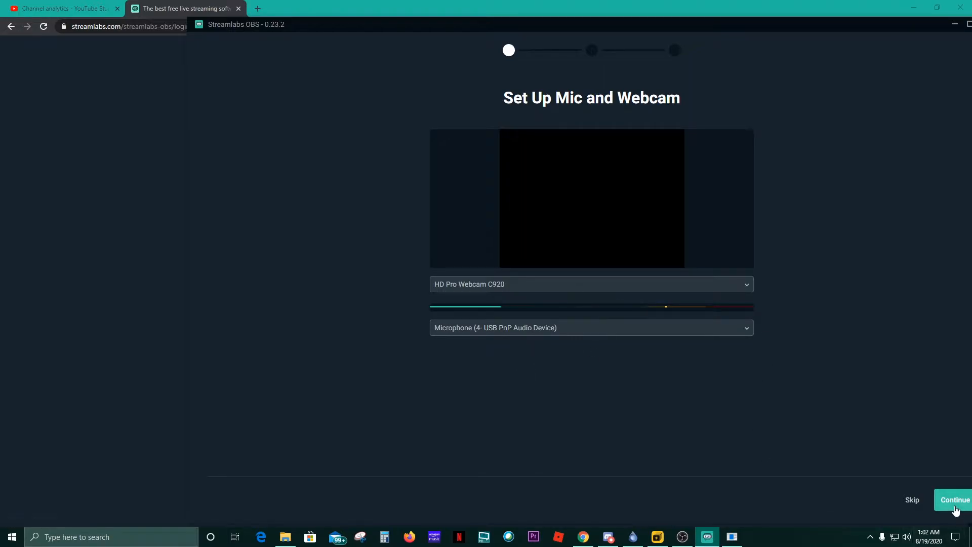
{"action": "left_click", "coordinate": [955, 506]}
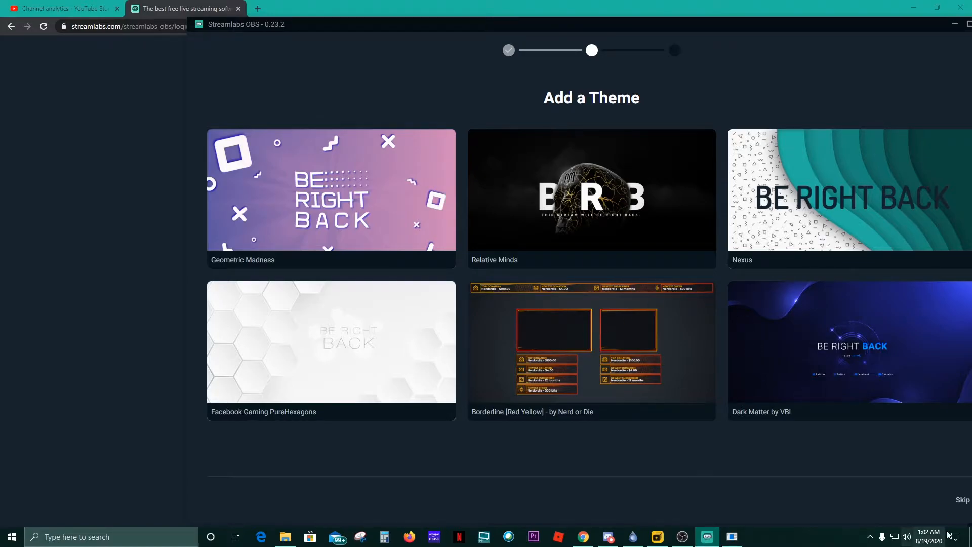
- Skip the theme and the Prime offer to reach the editor
{"action": "left_click", "coordinate": [959, 502]}
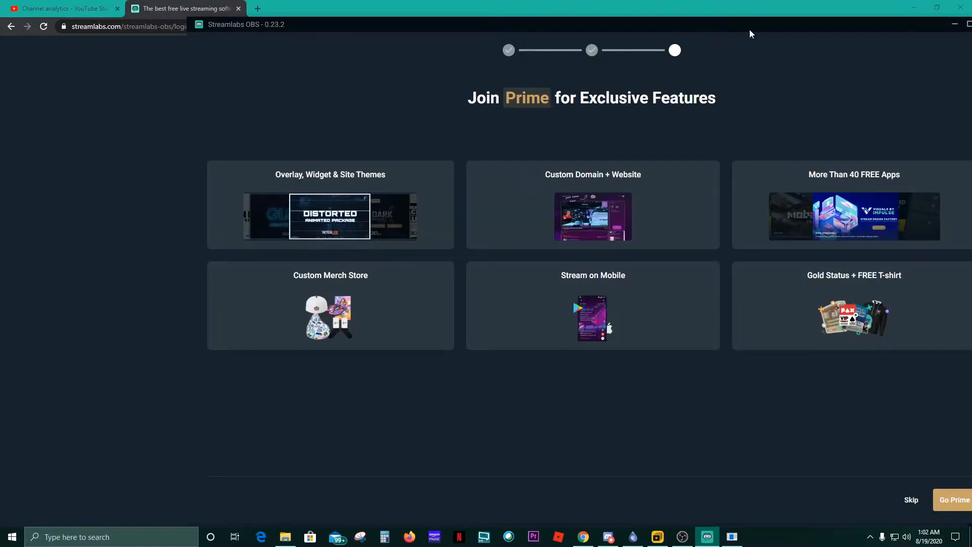
{"action": "left_click_drag", "start_coordinate": [750, 29], "coordinate": [697, 26]}
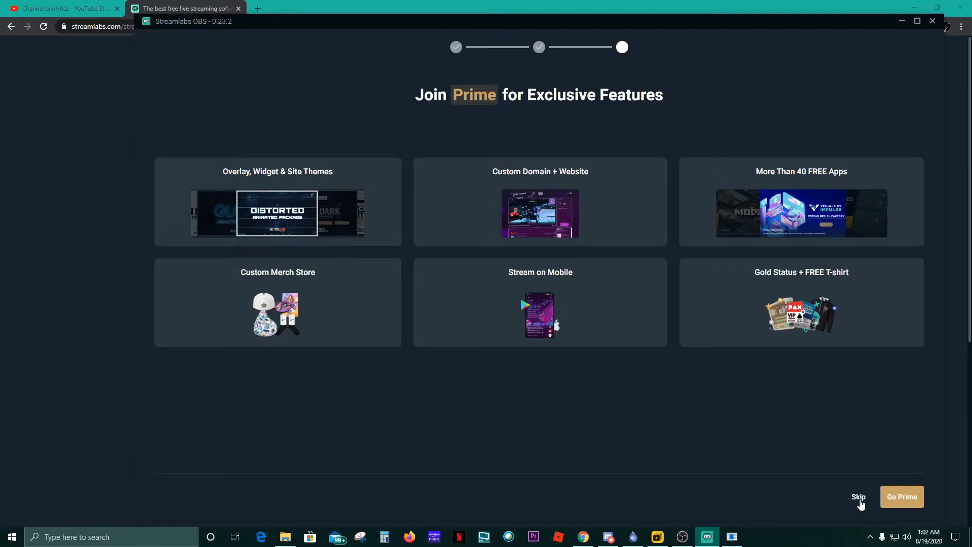
{"action": "left_click", "coordinate": [859, 497]}
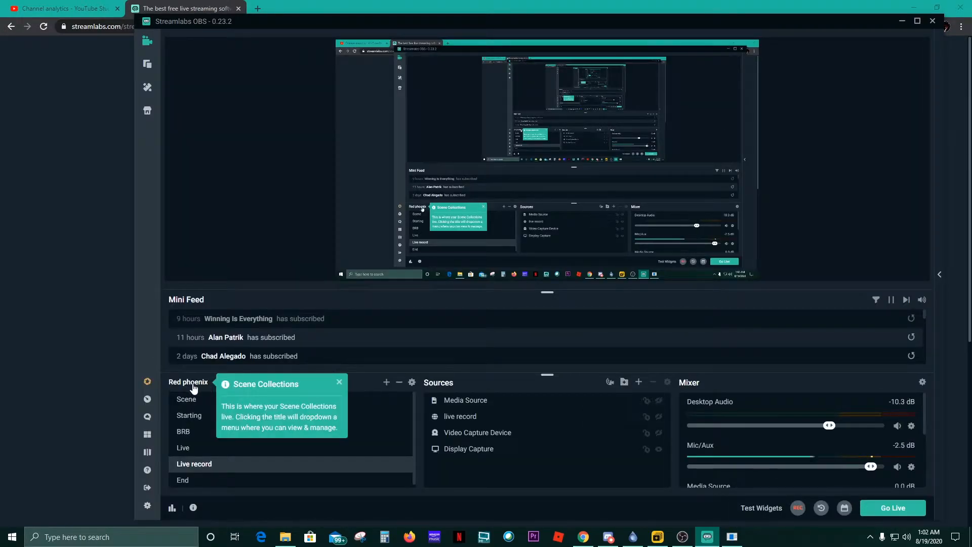
- In the scene collection manager, delete the Untitled and Scenes (2) collections
{"action": "left_click", "coordinate": [195, 388]}
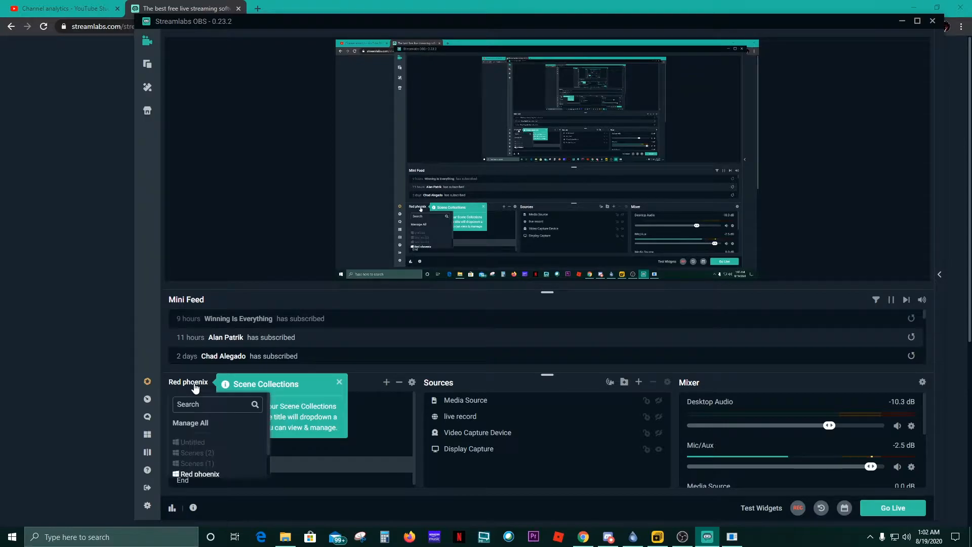
{"action": "left_click", "coordinate": [193, 424]}
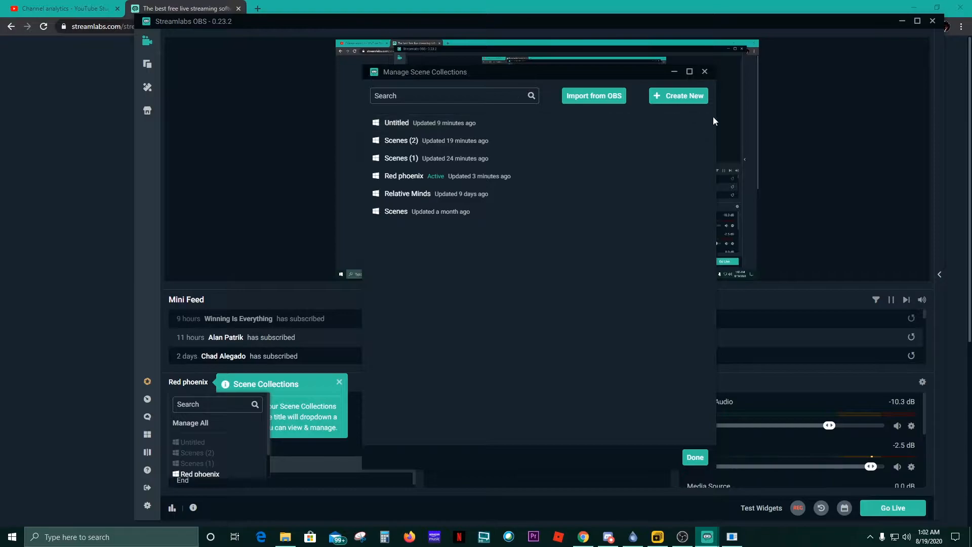
{"action": "left_click", "coordinate": [688, 123]}
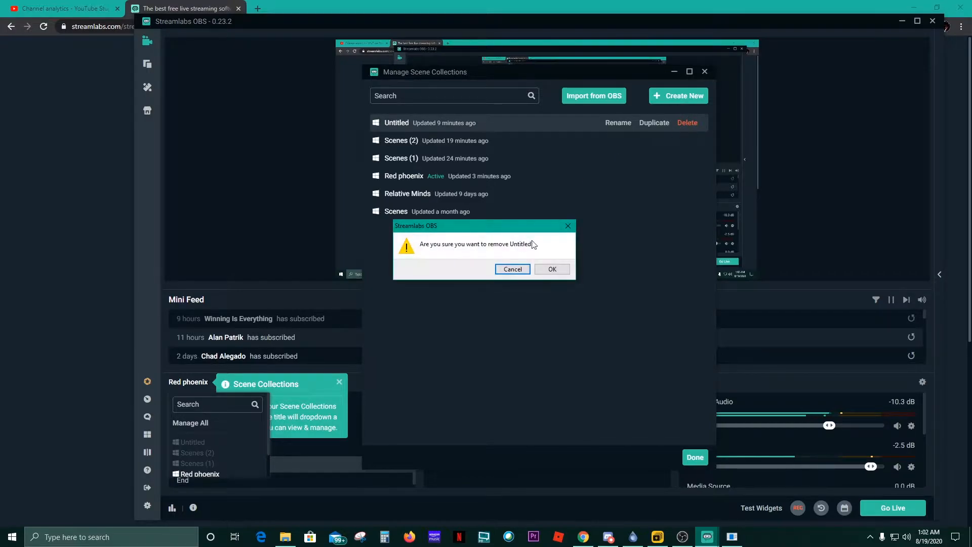
{"action": "left_click", "coordinate": [551, 269]}
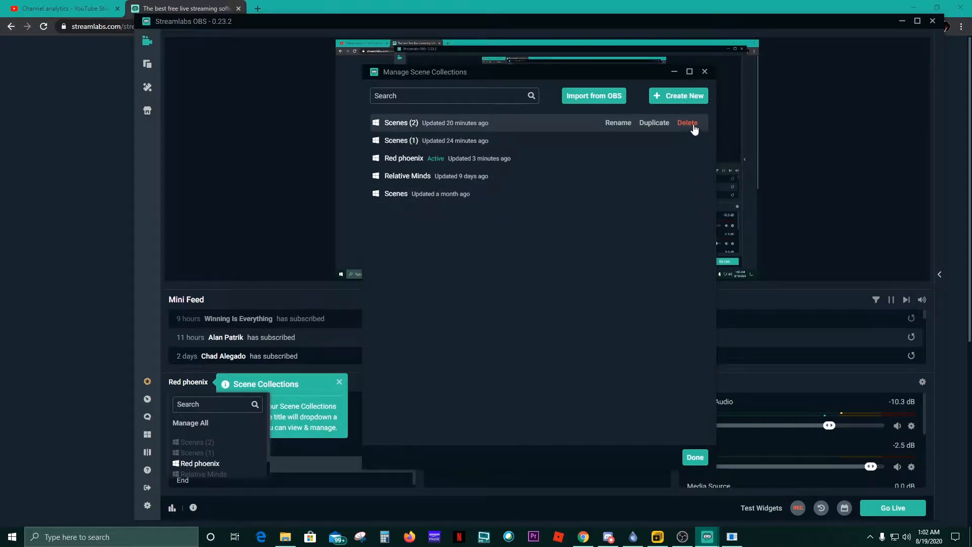
{"action": "left_click", "coordinate": [693, 127]}
{"action": "left_click", "coordinate": [551, 269]}
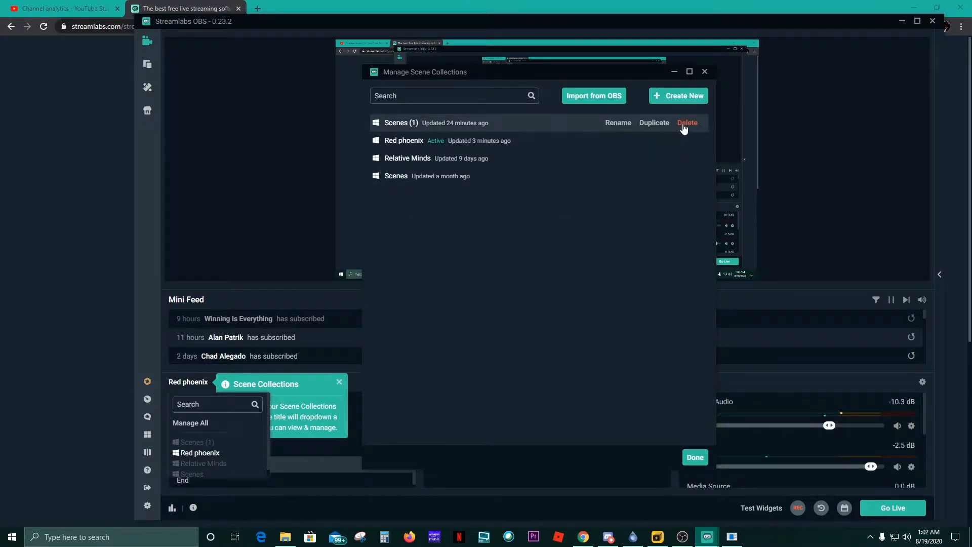
- Delete Scenes (1), then create a new empty scene collection and close the manager
{"action": "left_click", "coordinate": [689, 124]}
{"action": "left_click", "coordinate": [549, 270]}
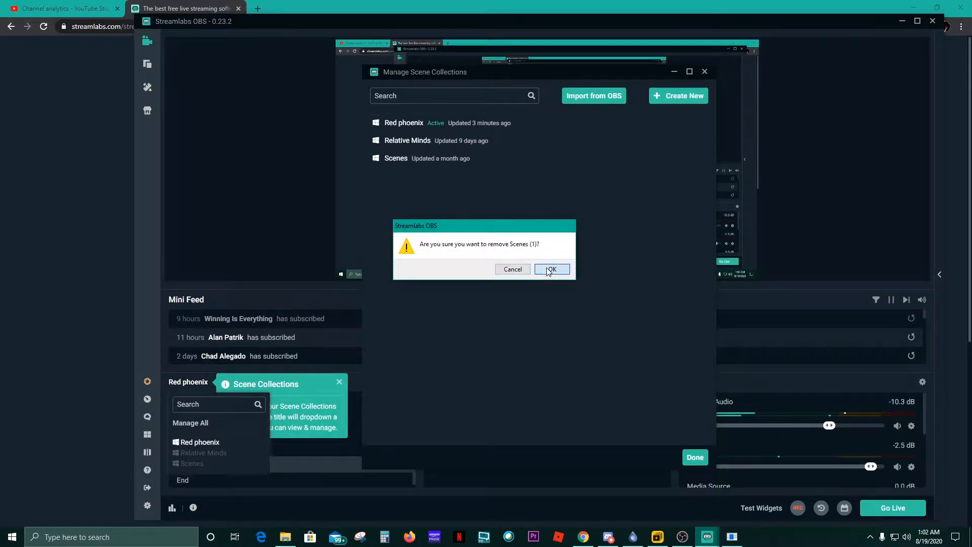
{"action": "left_click", "coordinate": [694, 97]}
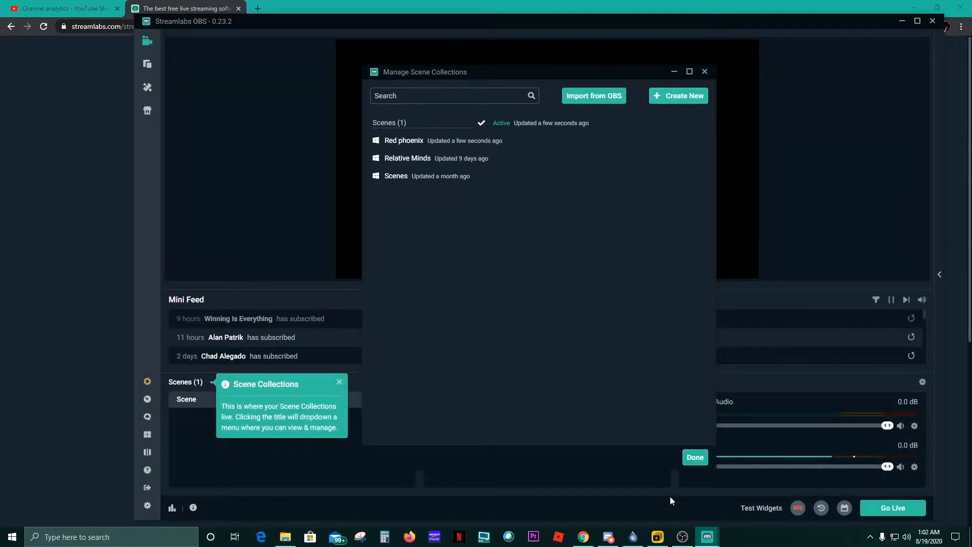
{"action": "left_click", "coordinate": [695, 457]}
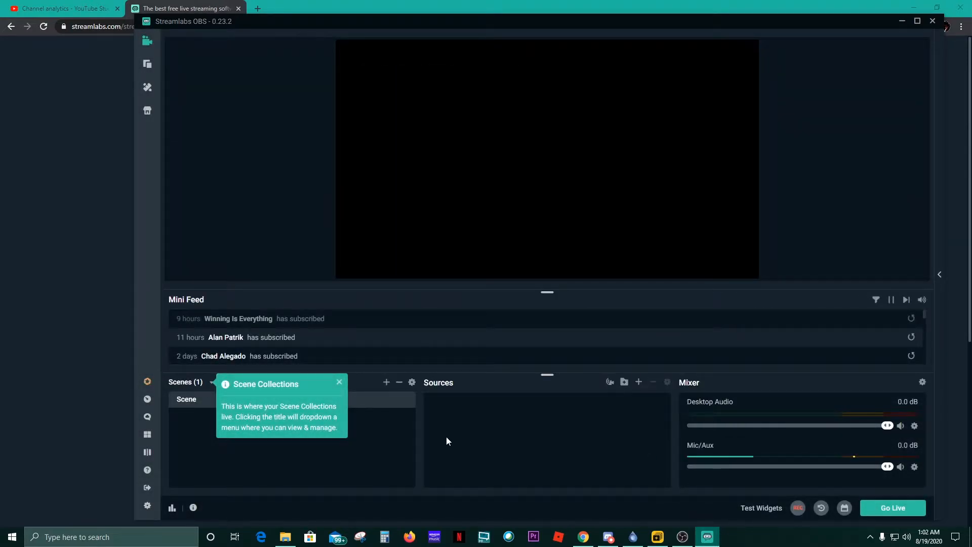
- Dismiss the collections tip and add a source named Display Capture
{"action": "left_click", "coordinate": [336, 384]}
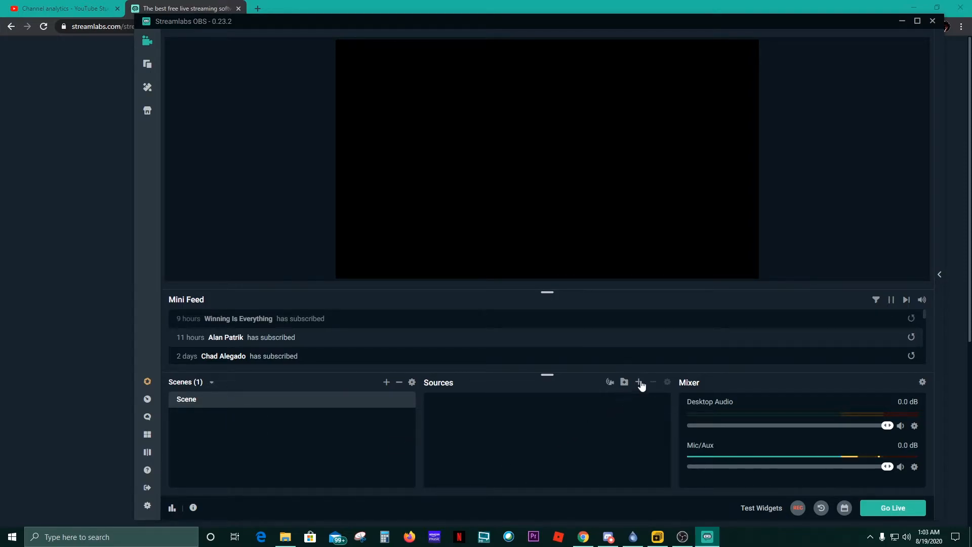
{"action": "left_click", "coordinate": [640, 383]}
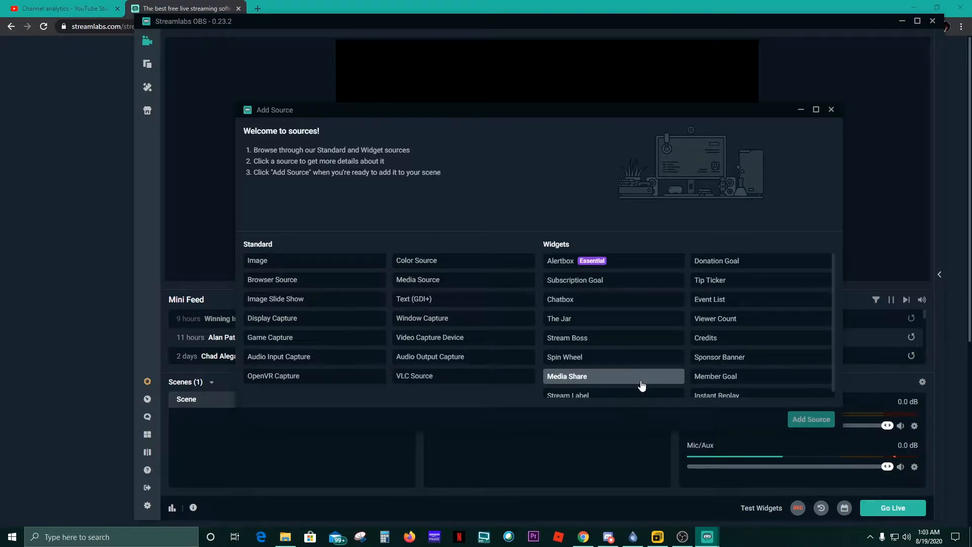
{"action": "double_click", "coordinate": [348, 324]}
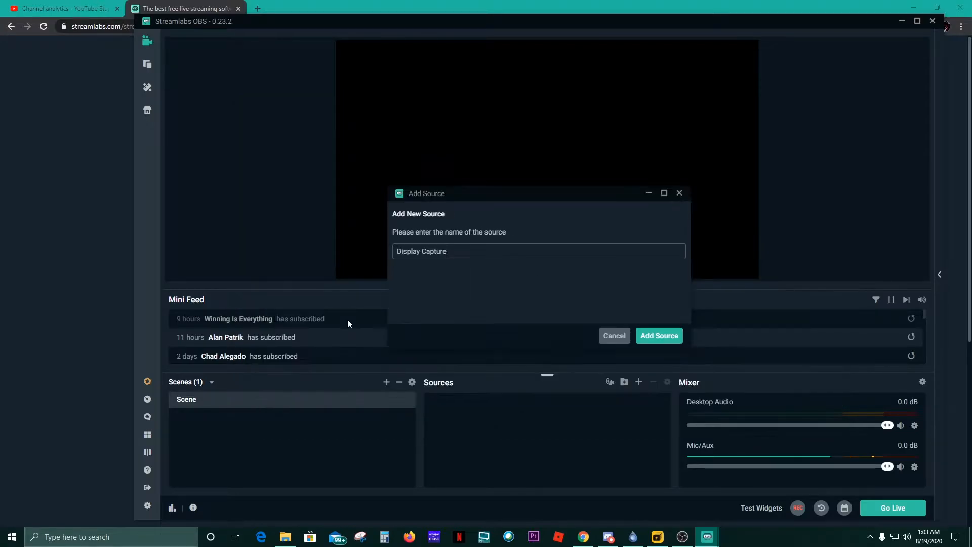
{"action": "left_click", "coordinate": [660, 336]}
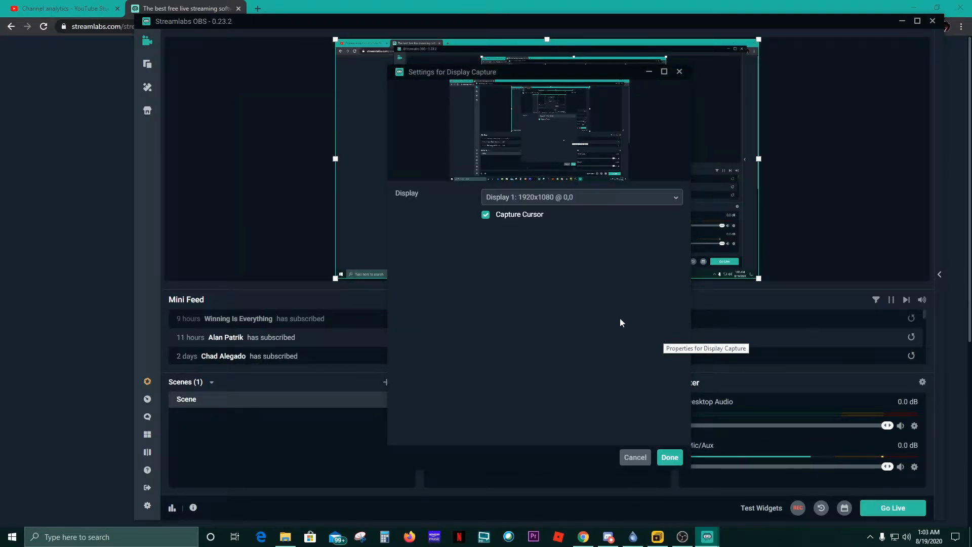
- Set the Display Capture source to Display 1 and maximize the Streamlabs window
{"action": "left_click", "coordinate": [670, 203]}
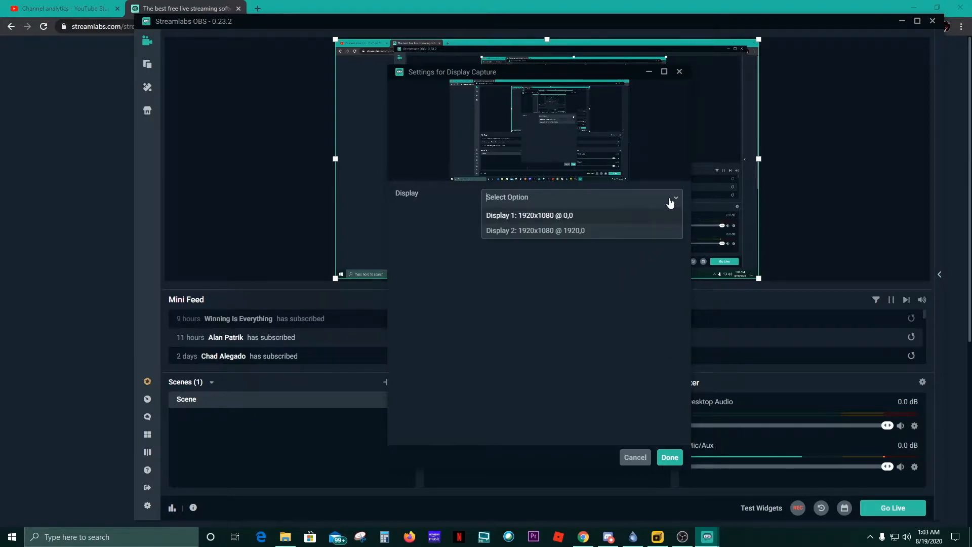
{"action": "left_click", "coordinate": [597, 218]}
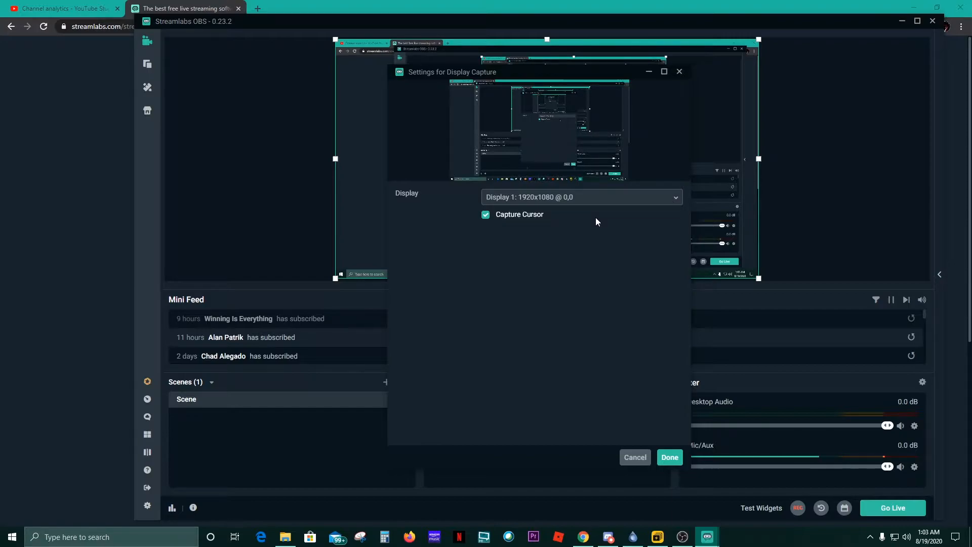
{"action": "left_click", "coordinate": [670, 458]}
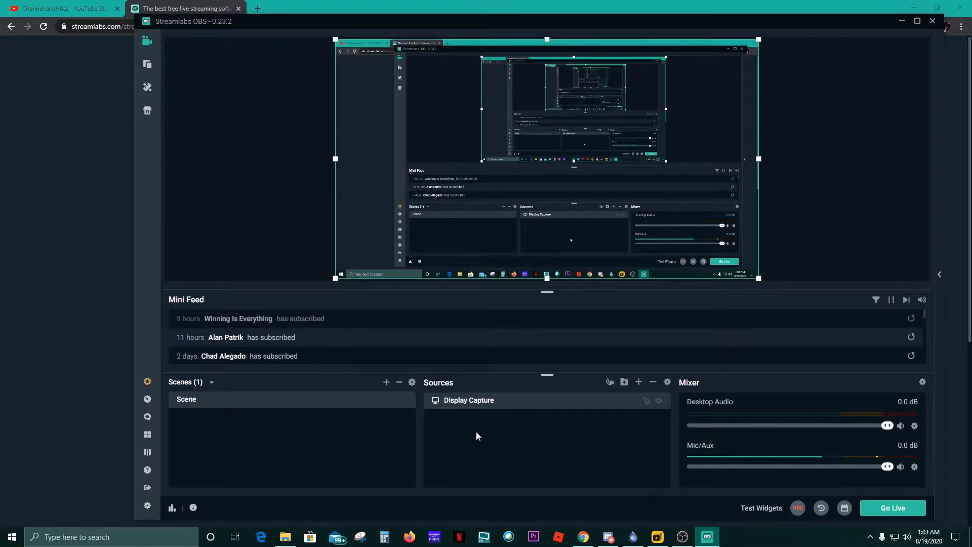
{"action": "left_click_drag", "start_coordinate": [134, 287], "coordinate": [349, 290]}
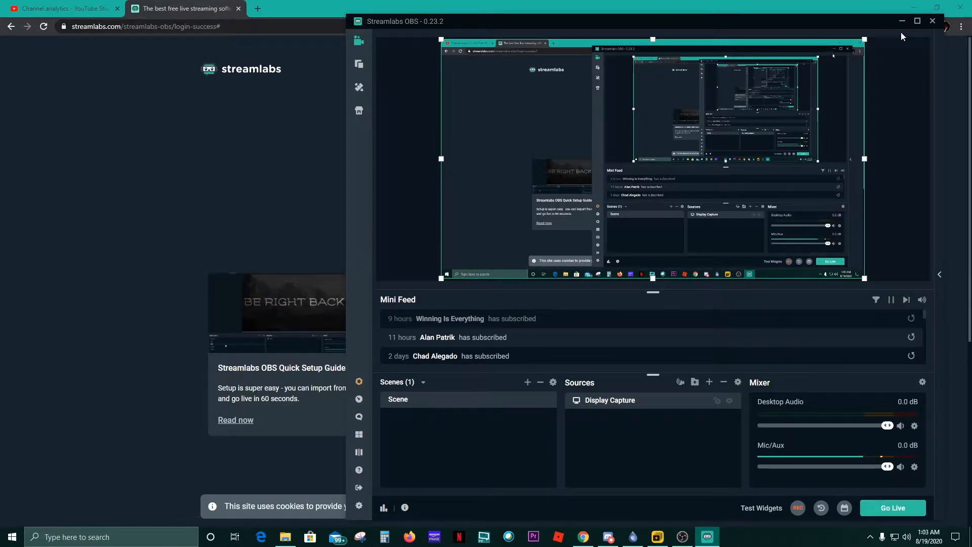
{"action": "left_click", "coordinate": [918, 21]}
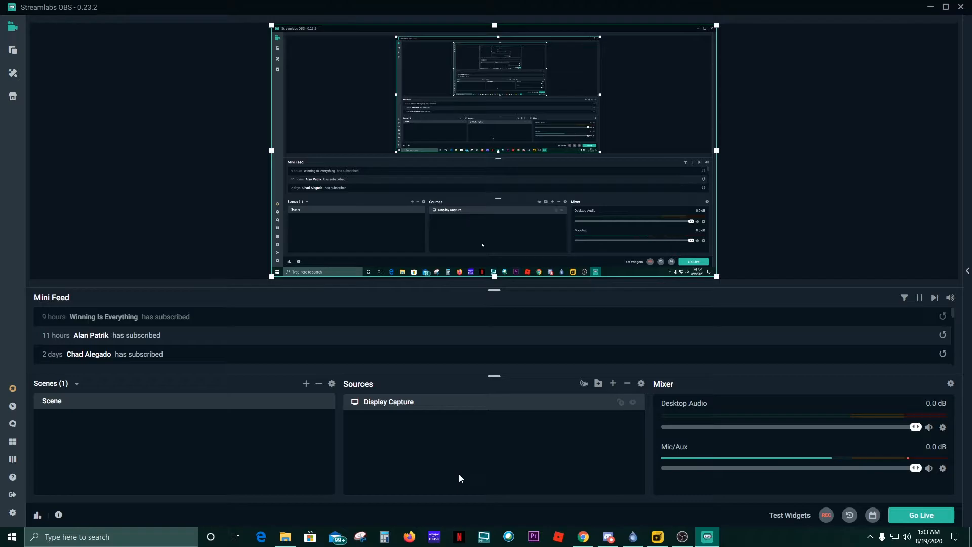
- In Settings, change the Output video bitrate from 2500 to 4500
{"action": "left_click", "coordinate": [12, 512]}
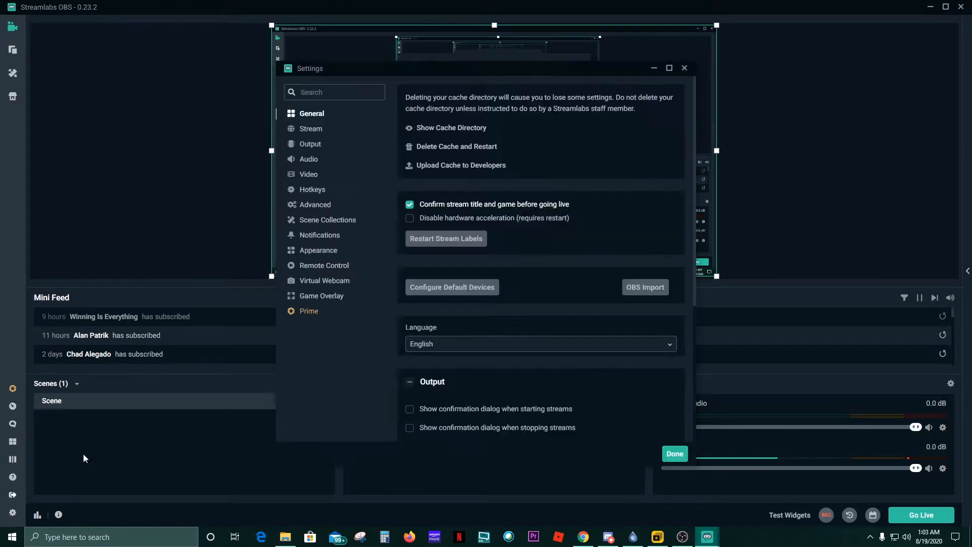
{"action": "left_click", "coordinate": [316, 130]}
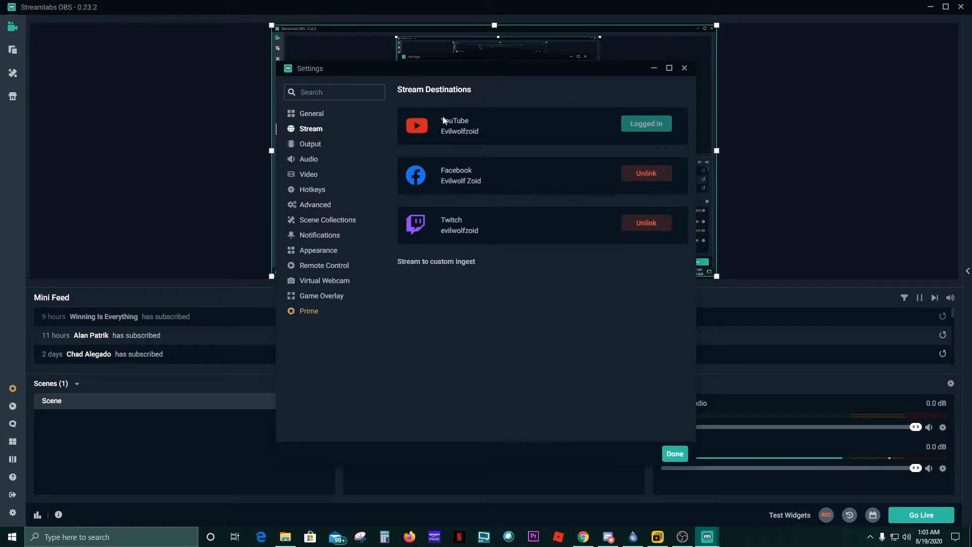
{"action": "left_click", "coordinate": [311, 147]}
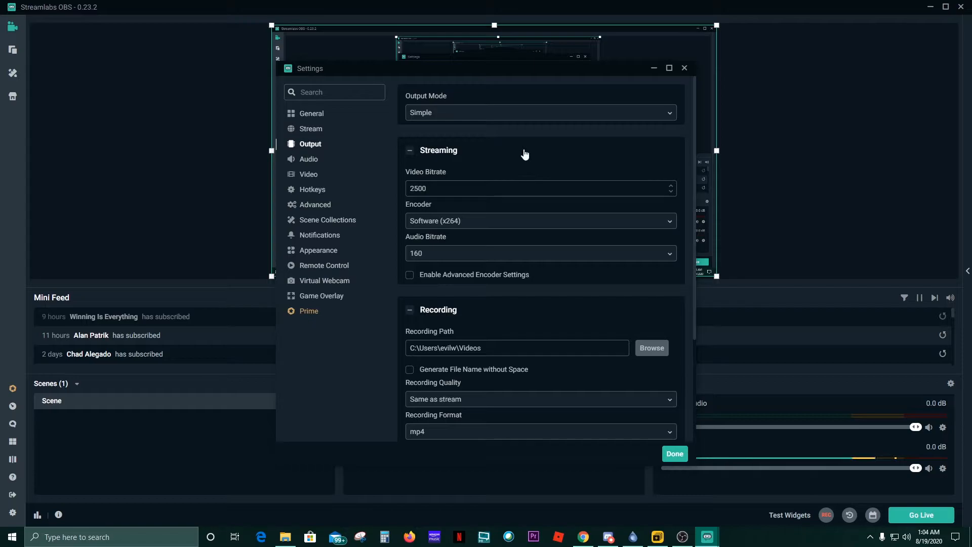
{"action": "double_click", "coordinate": [465, 189]}
{"action": "type", "text": "4500"}
- Scroll to the Recording section and check the Recording Quality options without changing them
{"action": "scroll", "coordinate": [405, 259], "scroll_direction": "down", "scroll_amount": 3}
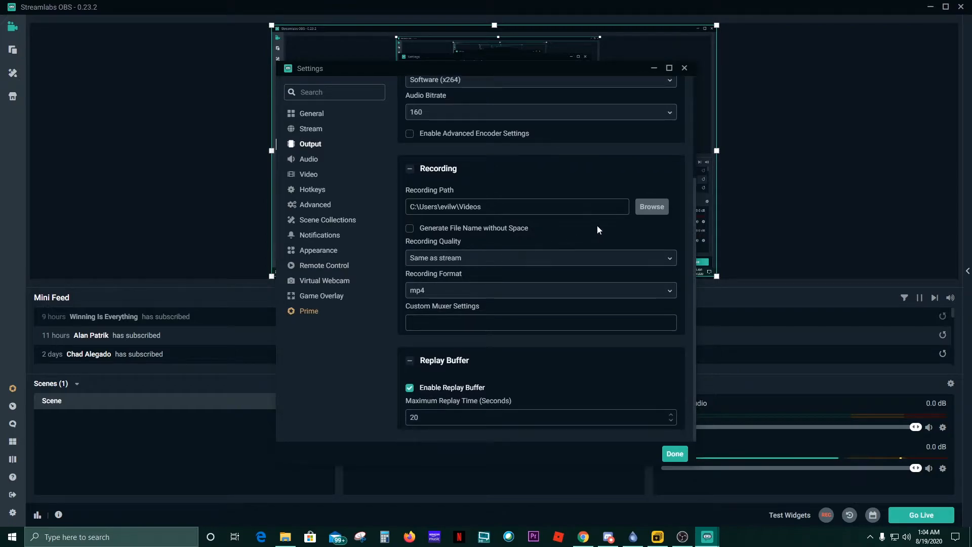
{"action": "left_click", "coordinate": [651, 209]}
{"action": "left_click", "coordinate": [670, 260]}
{"action": "left_click", "coordinate": [680, 247]}
- Keep mp4 as the recording format, review the hotkeys, and save the settings
{"action": "left_click", "coordinate": [461, 293]}
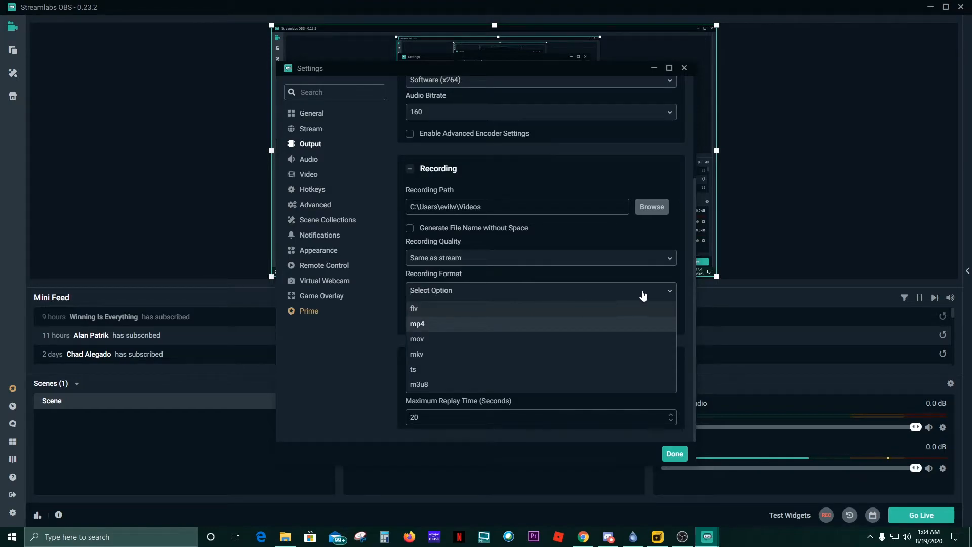
{"action": "left_click", "coordinate": [683, 287]}
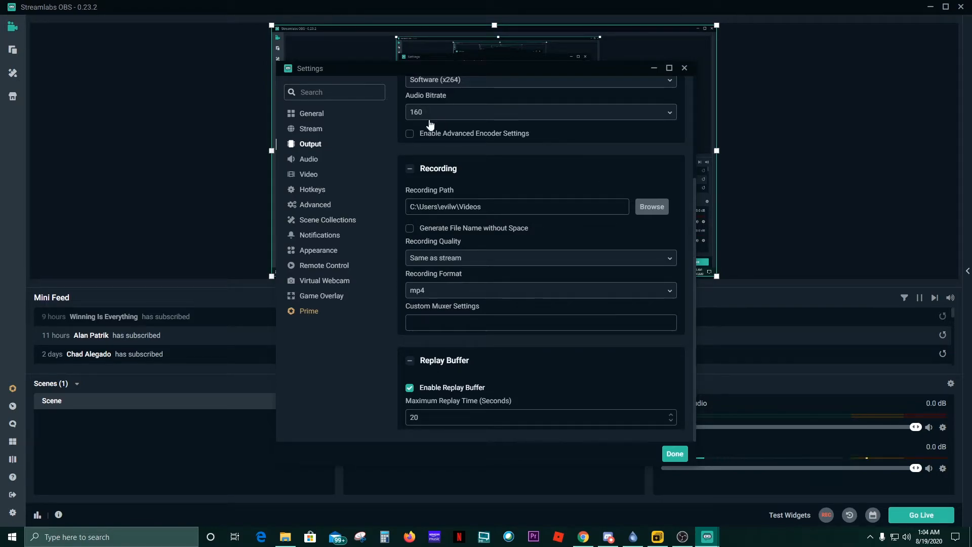
{"action": "left_click", "coordinate": [312, 193]}
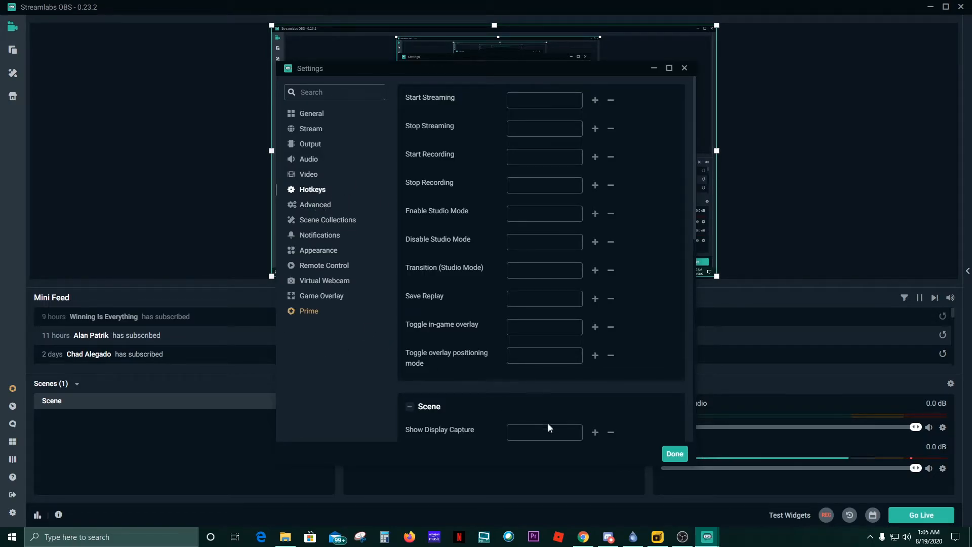
{"action": "left_click", "coordinate": [667, 452]}
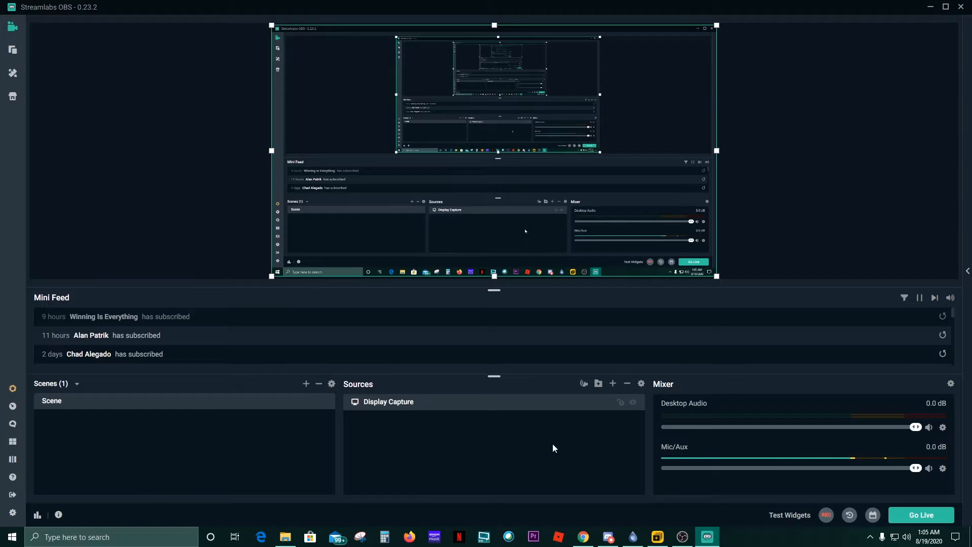
- Add a Video Capture Device source for the C920 webcam with the USB PnP microphone as custom audio
{"action": "left_click", "coordinate": [614, 385]}
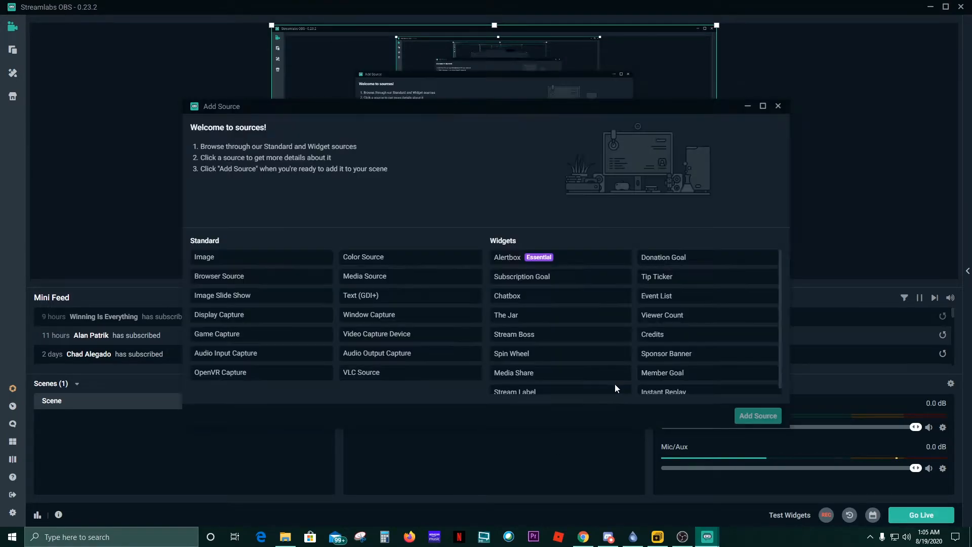
{"action": "double_click", "coordinate": [398, 340]}
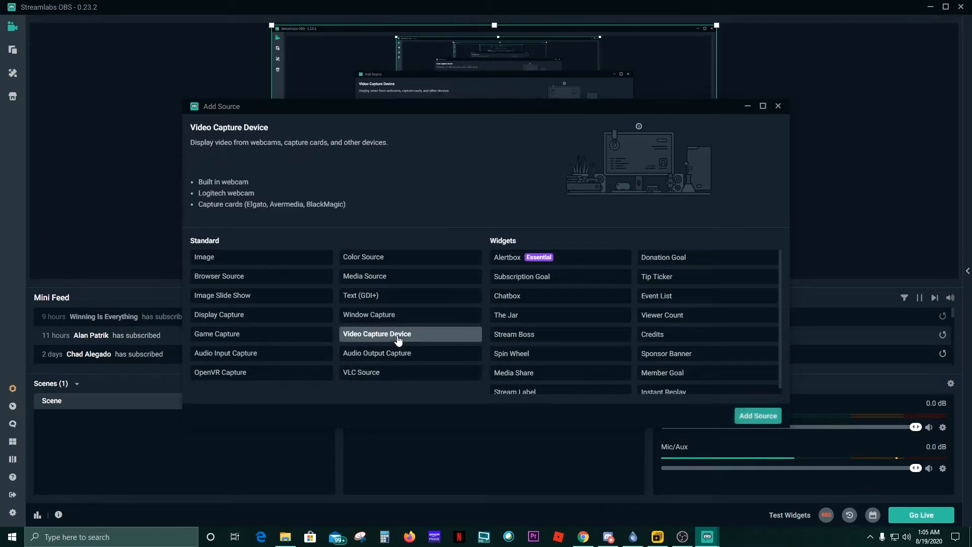
{"action": "left_click", "coordinate": [603, 333]}
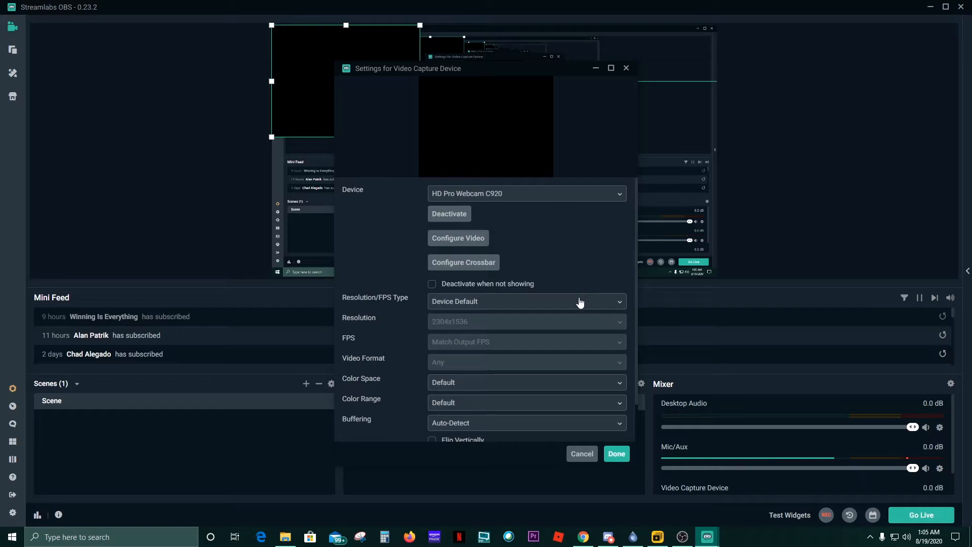
{"action": "scroll", "coordinate": [577, 304], "scroll_direction": "down", "scroll_amount": 2}
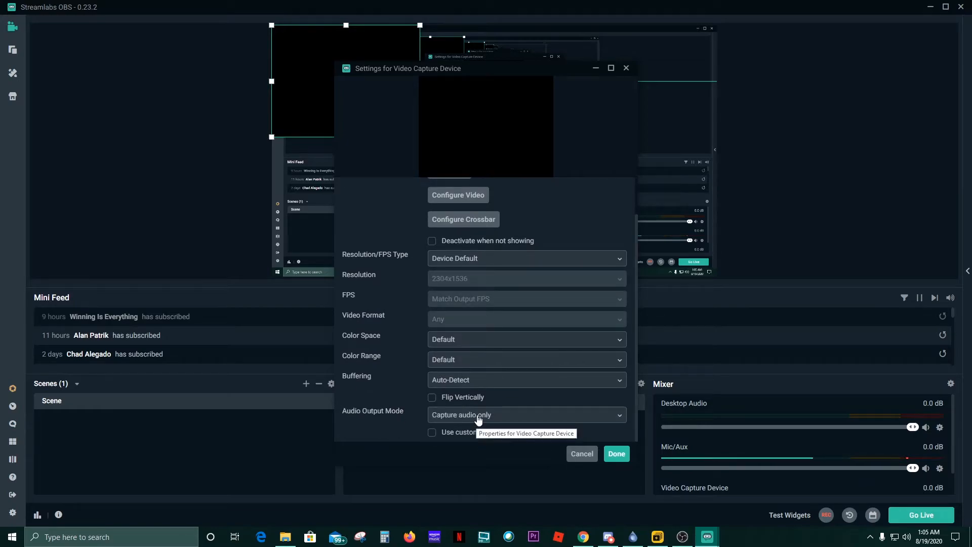
{"action": "left_click", "coordinate": [432, 434]}
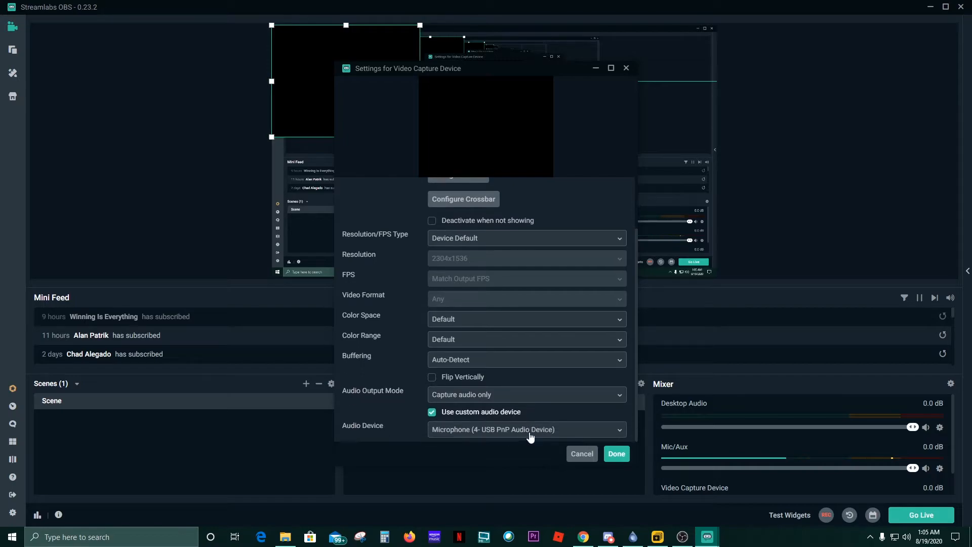
{"action": "left_click", "coordinate": [616, 454]}
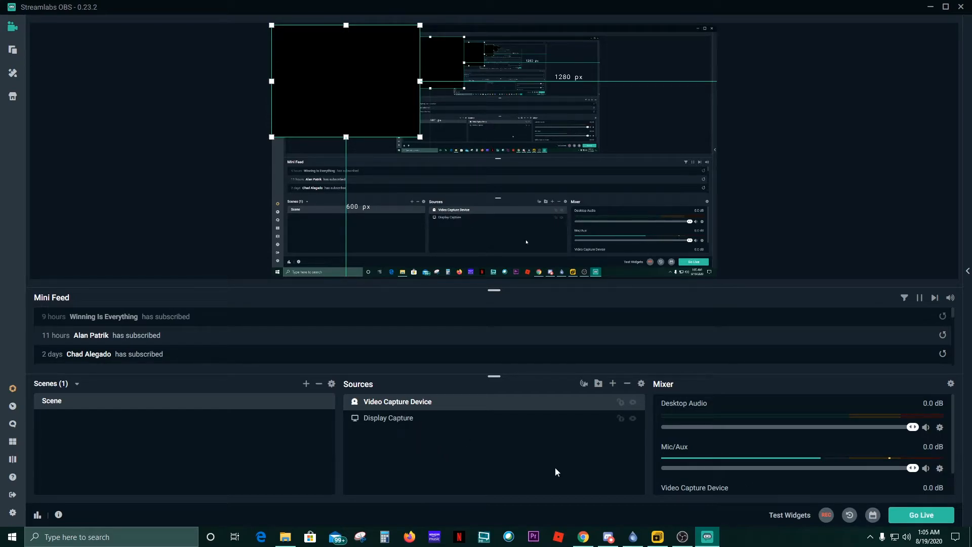
- Drag the webcam box down and resize it smaller into the scene's bottom-left corner
{"action": "left_click_drag", "start_coordinate": [363, 98], "coordinate": [366, 242]}
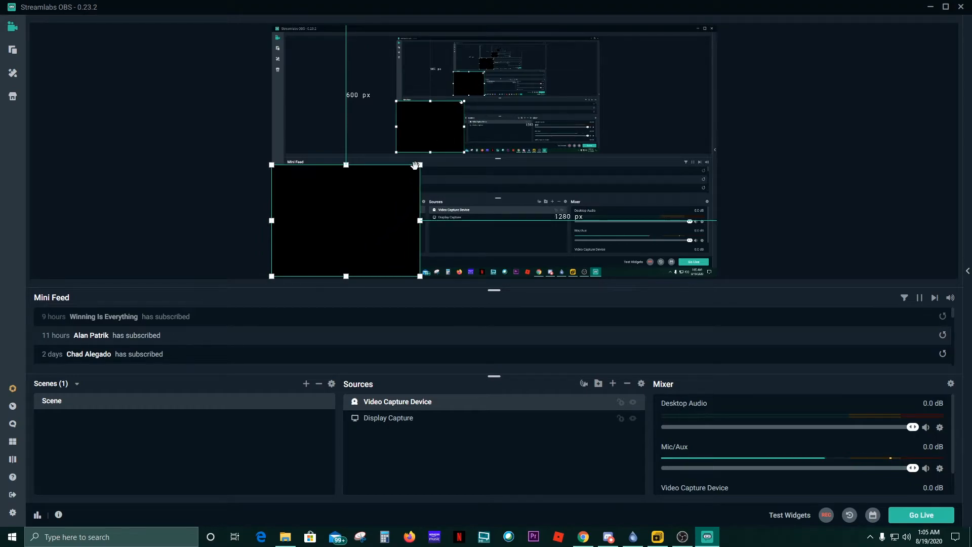
{"action": "left_click_drag", "start_coordinate": [421, 164], "coordinate": [431, 264]}
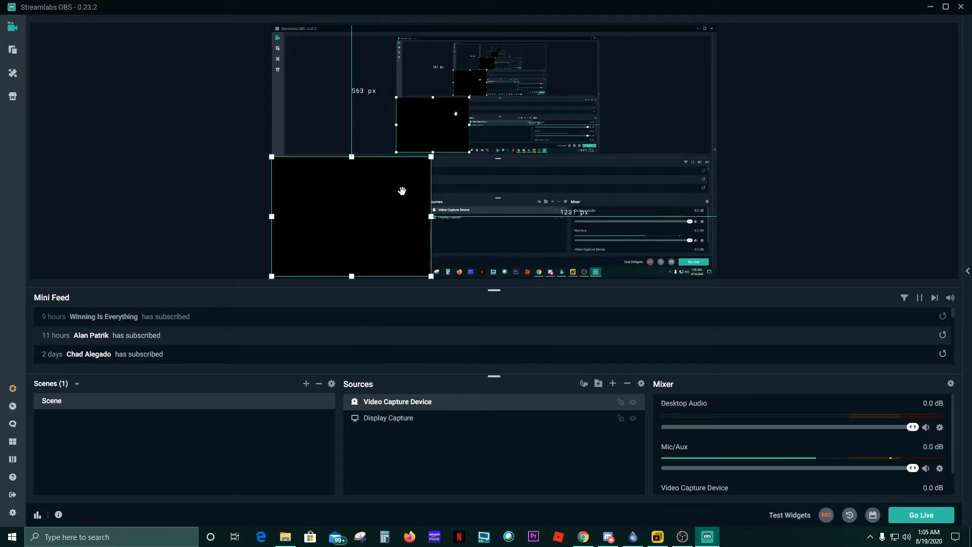
{"action": "left_click_drag", "start_coordinate": [431, 158], "coordinate": [348, 220]}
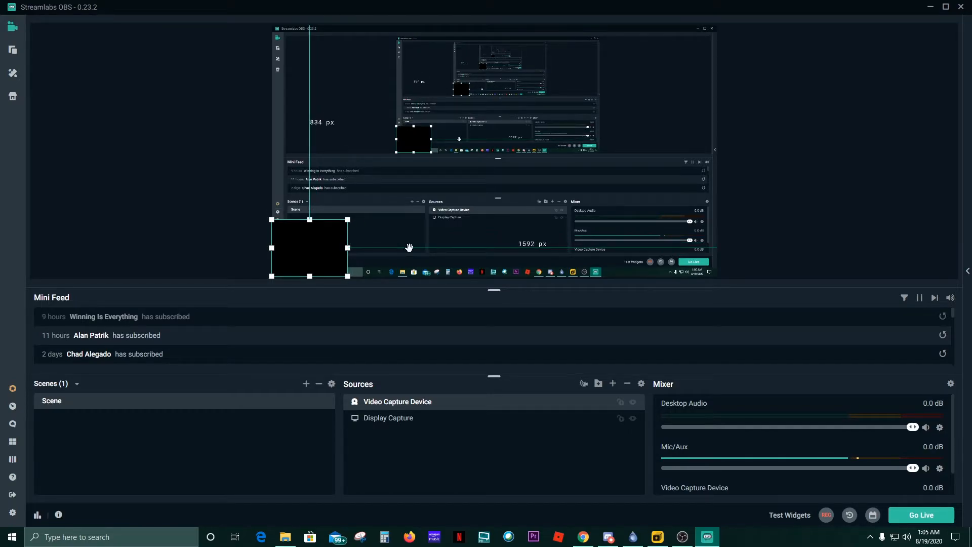
- Add an Alertbox widget source and bring up its test alert options
{"action": "left_click", "coordinate": [613, 383]}
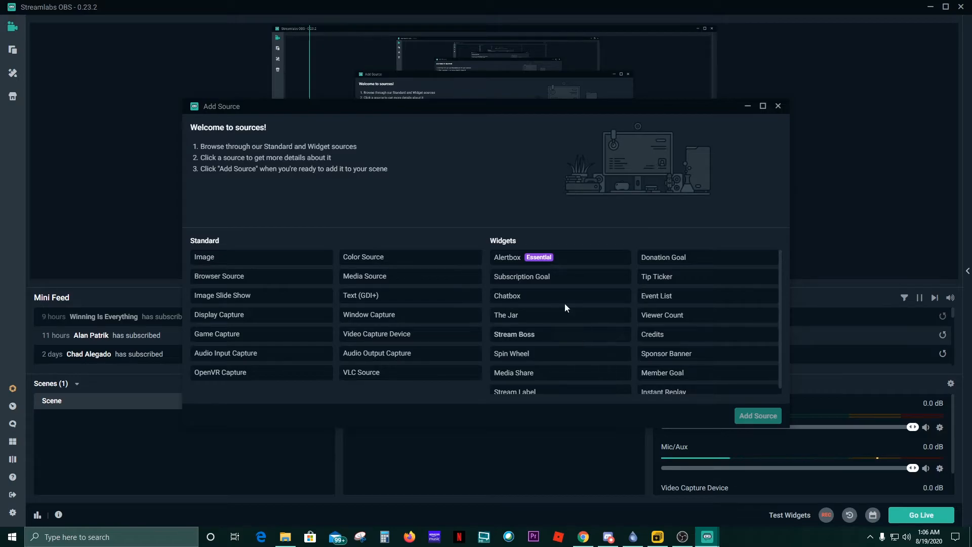
{"action": "double_click", "coordinate": [508, 260]}
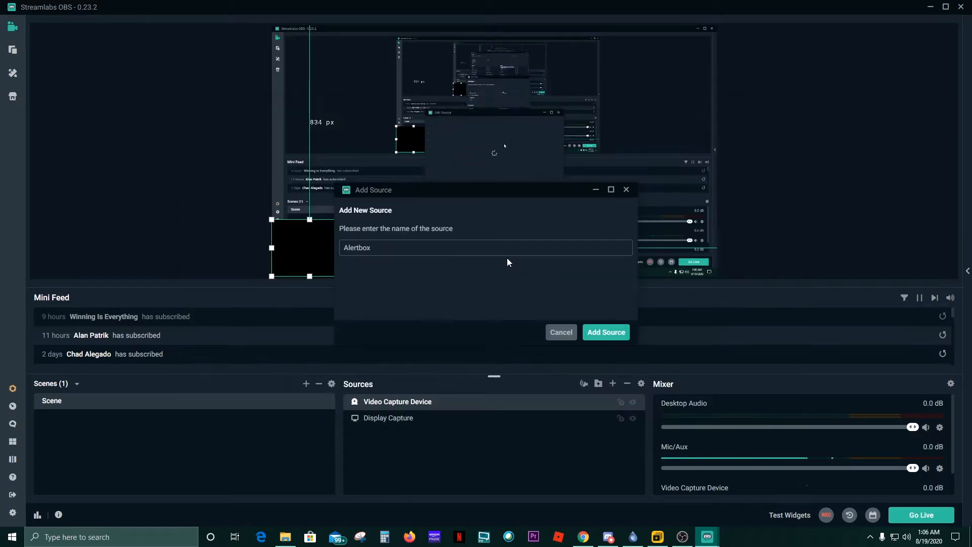
{"action": "left_click", "coordinate": [616, 335]}
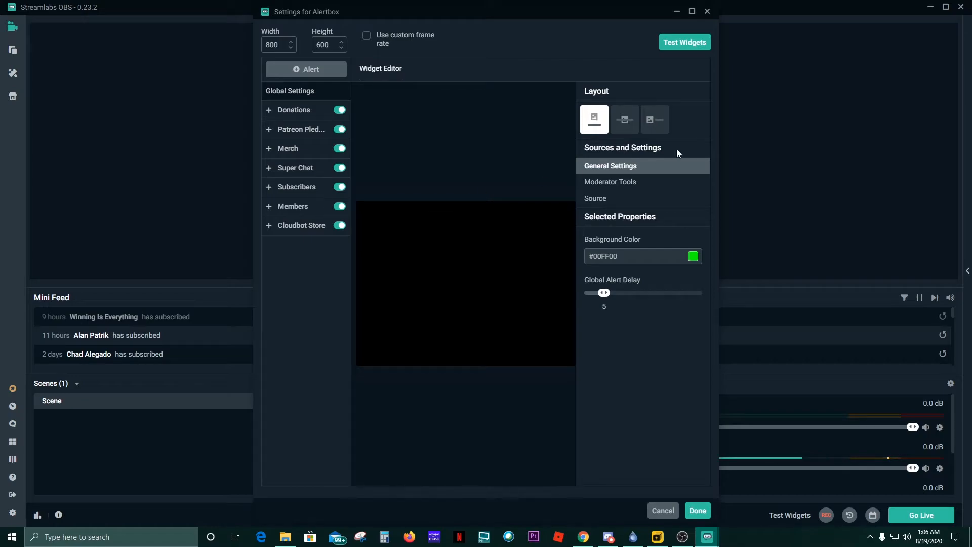
{"action": "left_click", "coordinate": [685, 44]}
- Shrink the Alertbox to the top centre, fire a test donation alert, and dismiss Add Source unused
{"action": "left_click", "coordinate": [698, 511]}
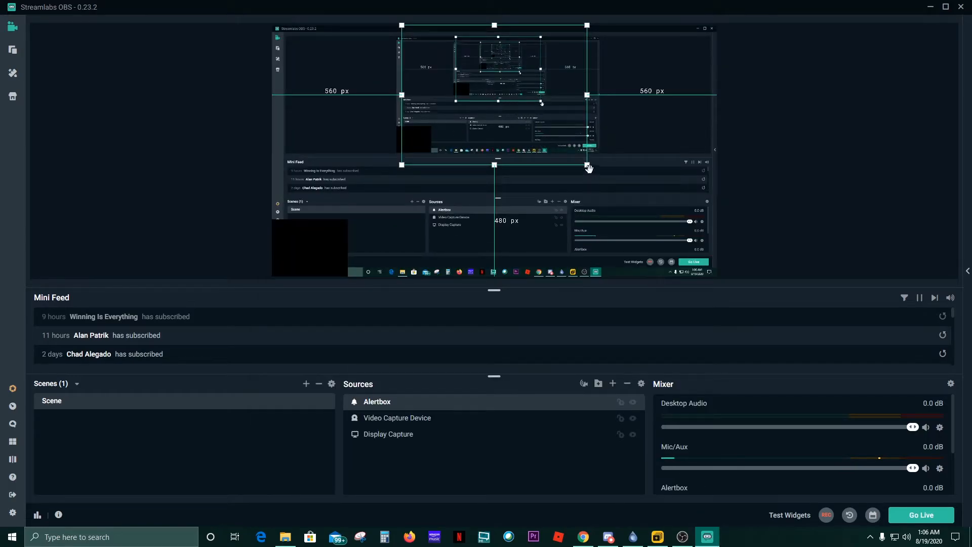
{"action": "left_click_drag", "start_coordinate": [586, 166], "coordinate": [506, 54]}
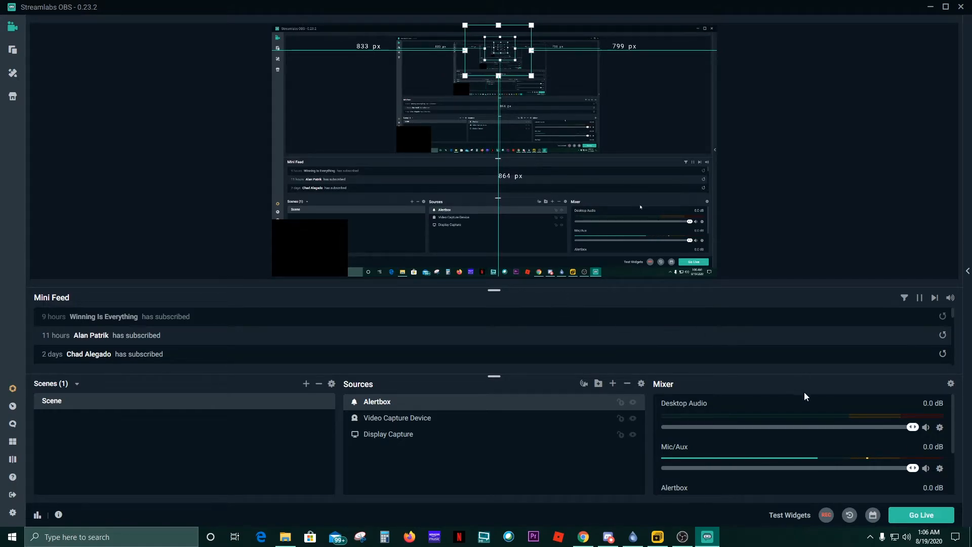
{"action": "left_click", "coordinate": [790, 516]}
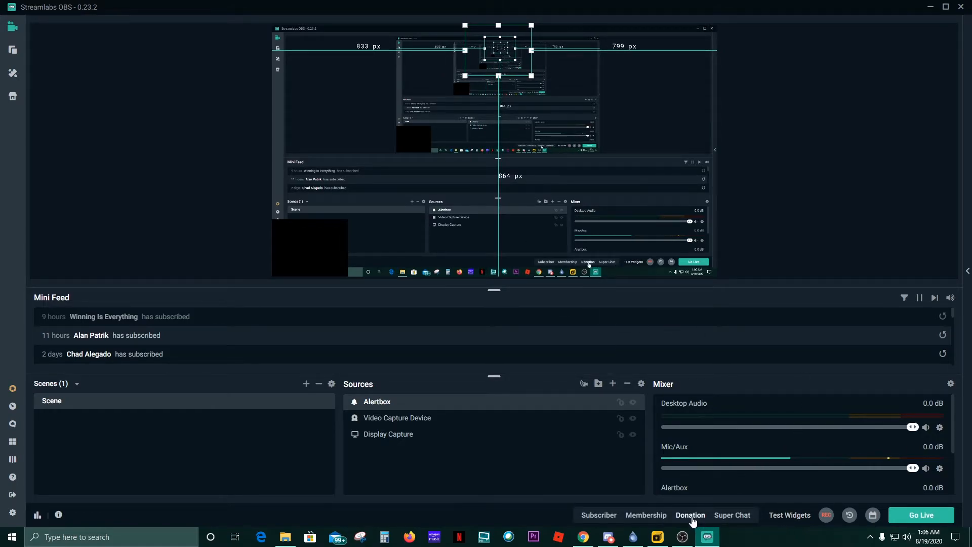
{"action": "left_click", "coordinate": [691, 516]}
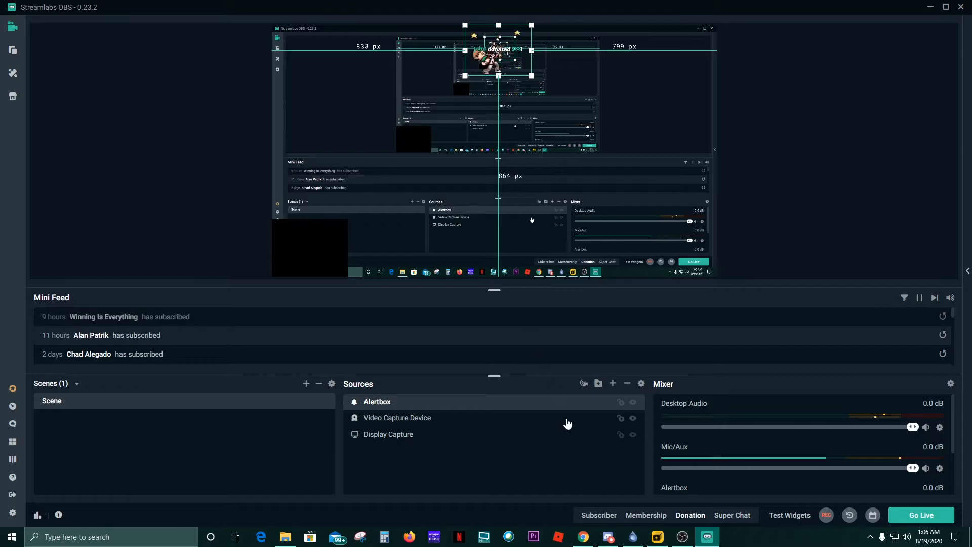
{"action": "left_click", "coordinate": [611, 384]}
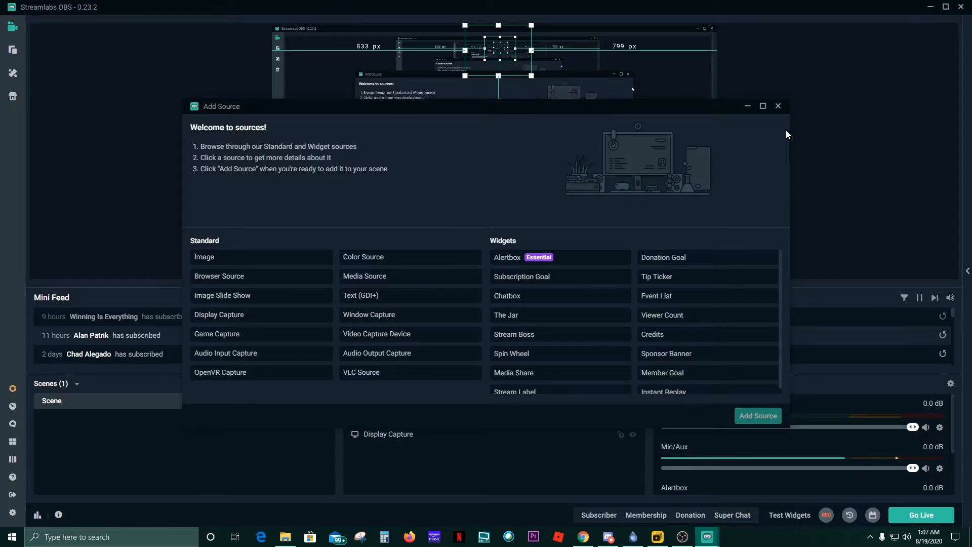
{"action": "left_click", "coordinate": [778, 105]}
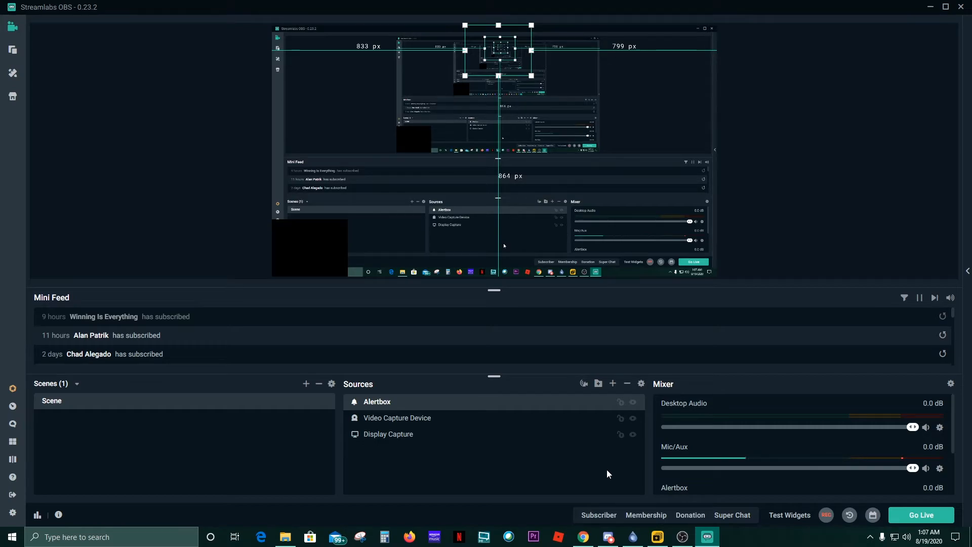
{"action": "left_click", "coordinate": [940, 470]}
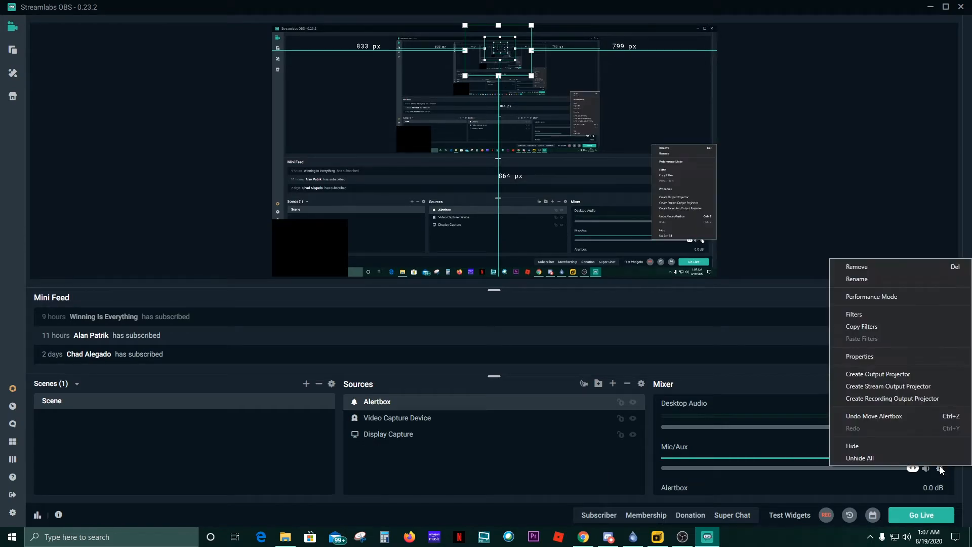
{"action": "left_click", "coordinate": [869, 313]}
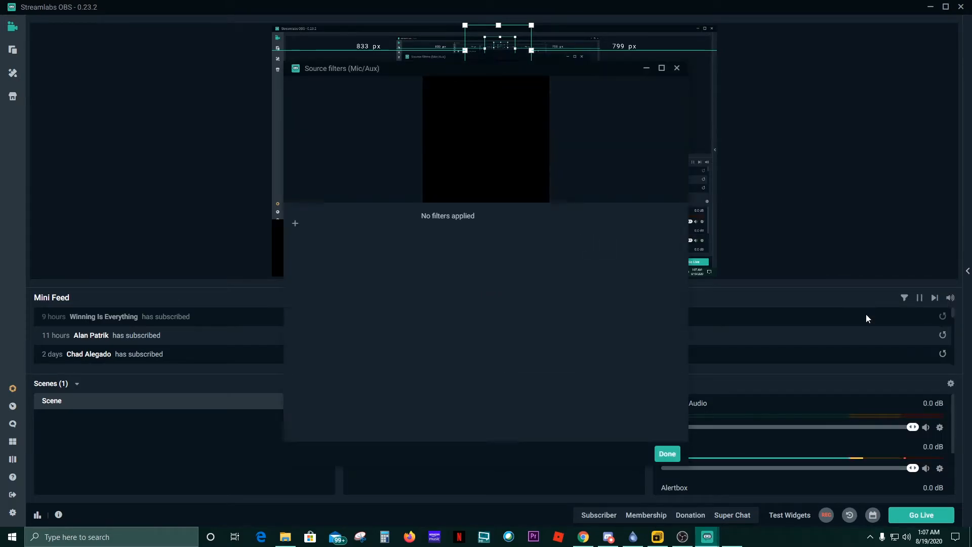
{"action": "left_click", "coordinate": [298, 223]}
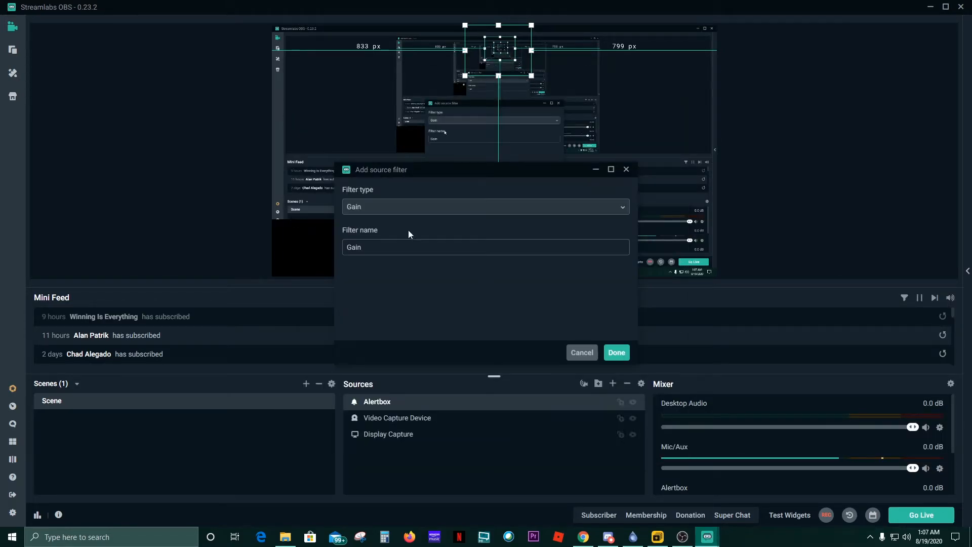
{"action": "left_click", "coordinate": [573, 213]}
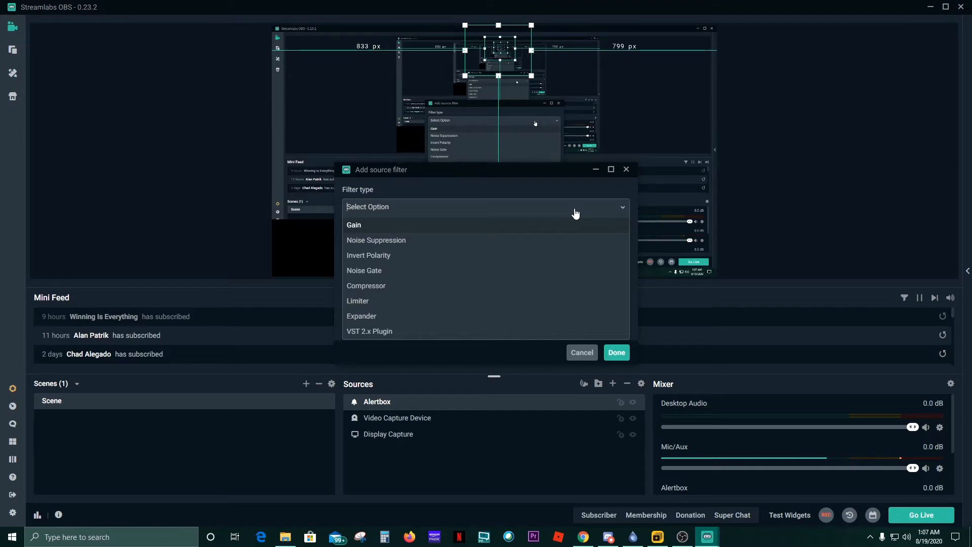
{"action": "left_click", "coordinate": [590, 186]}
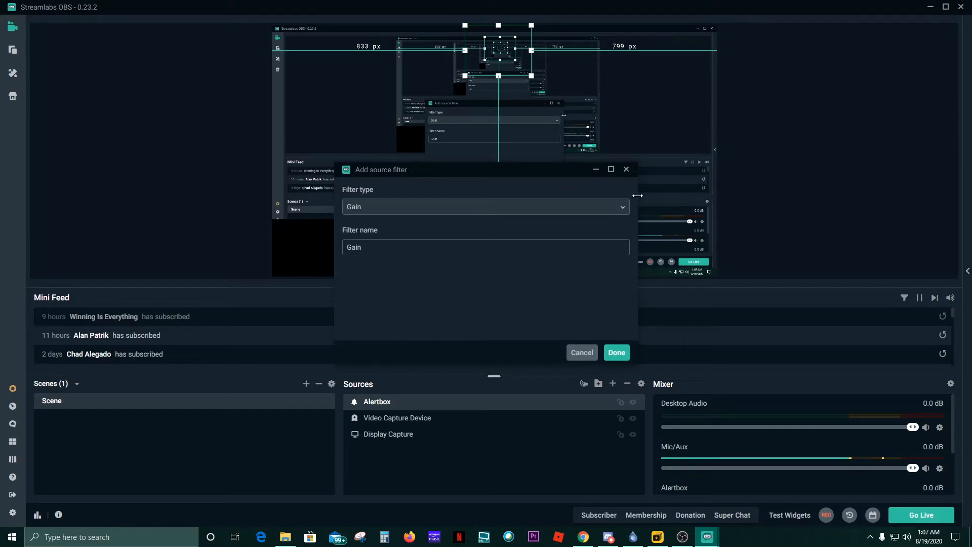
{"action": "left_click", "coordinate": [579, 354]}
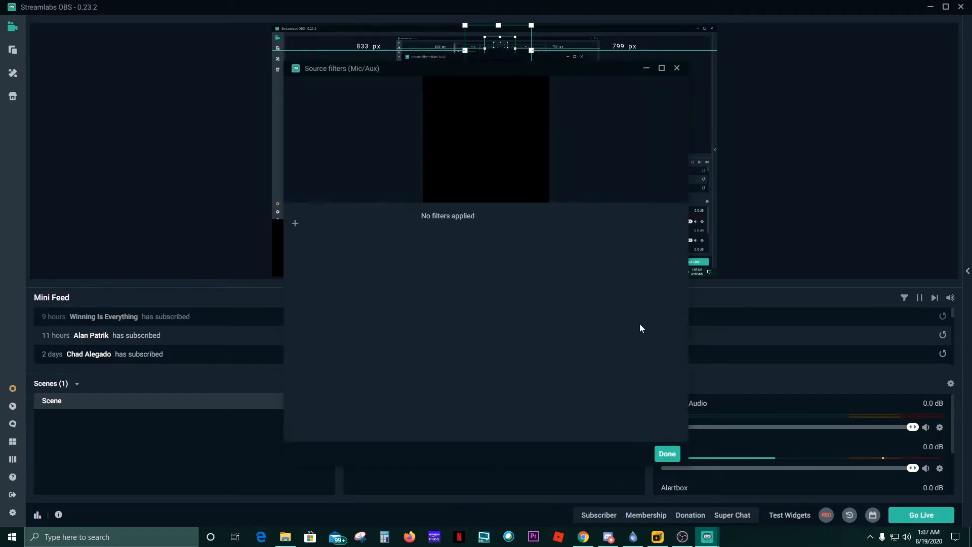
{"action": "left_click", "coordinate": [677, 67]}
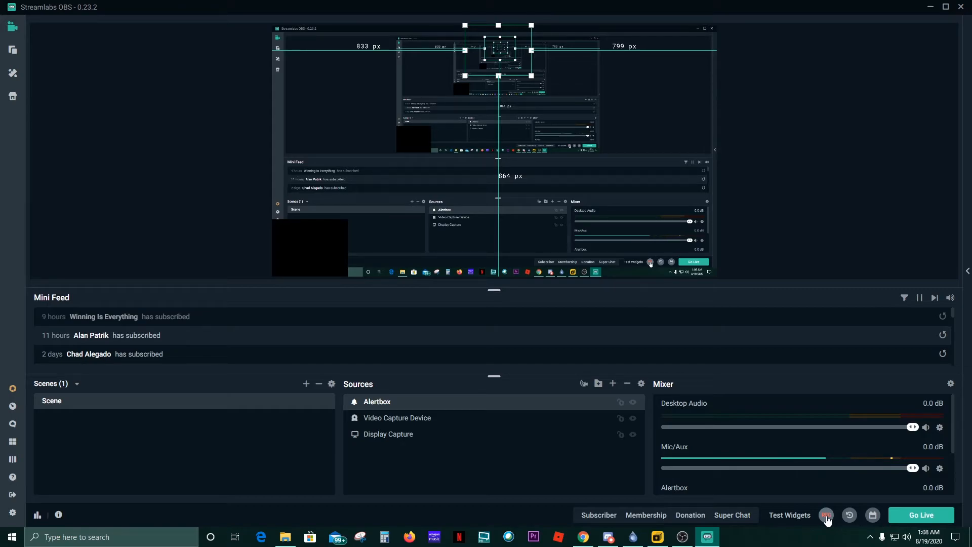
{"action": "left_click", "coordinate": [922, 515]}
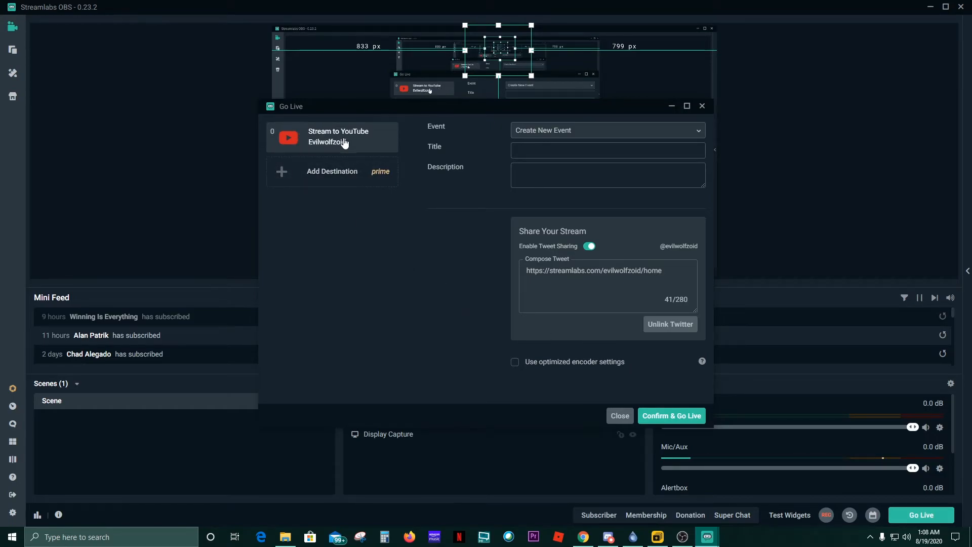
{"action": "left_click", "coordinate": [279, 176]}
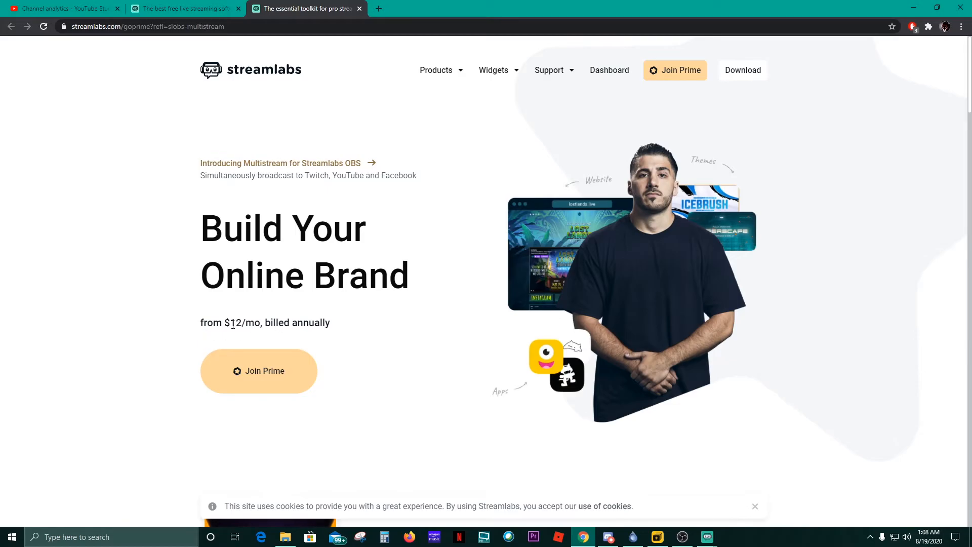
{"action": "mouse_move", "coordinate": [708, 537]}
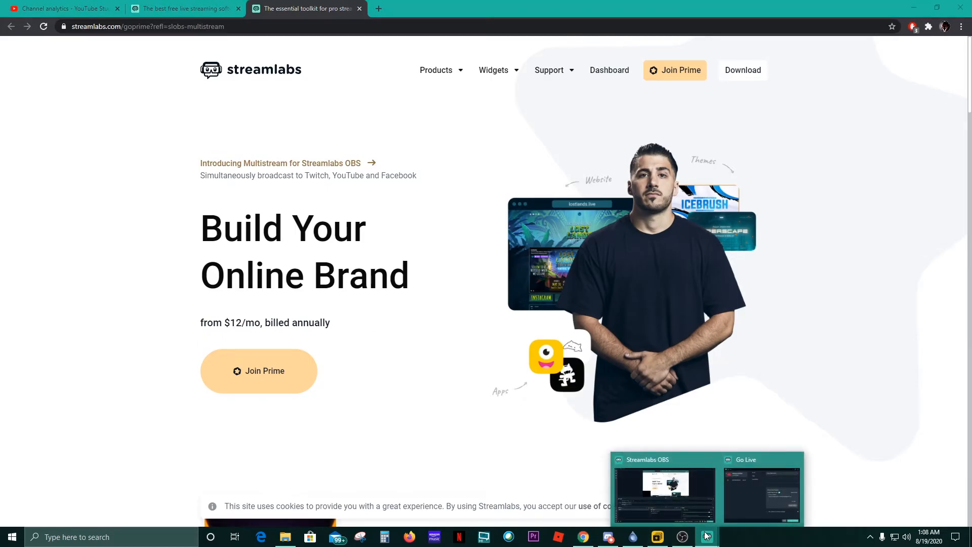
{"action": "left_click", "coordinate": [737, 501]}
{"action": "left_click", "coordinate": [709, 538]}
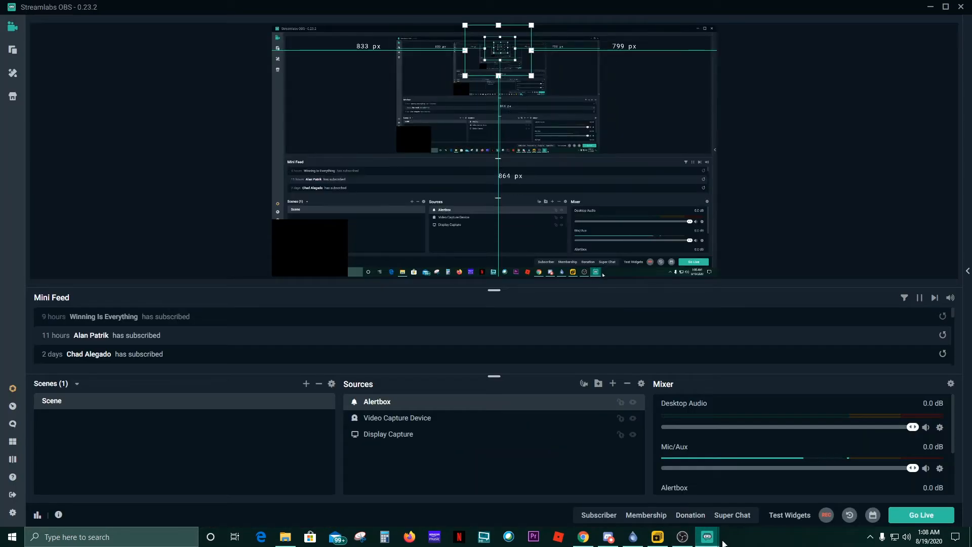
{"action": "left_click", "coordinate": [729, 497]}
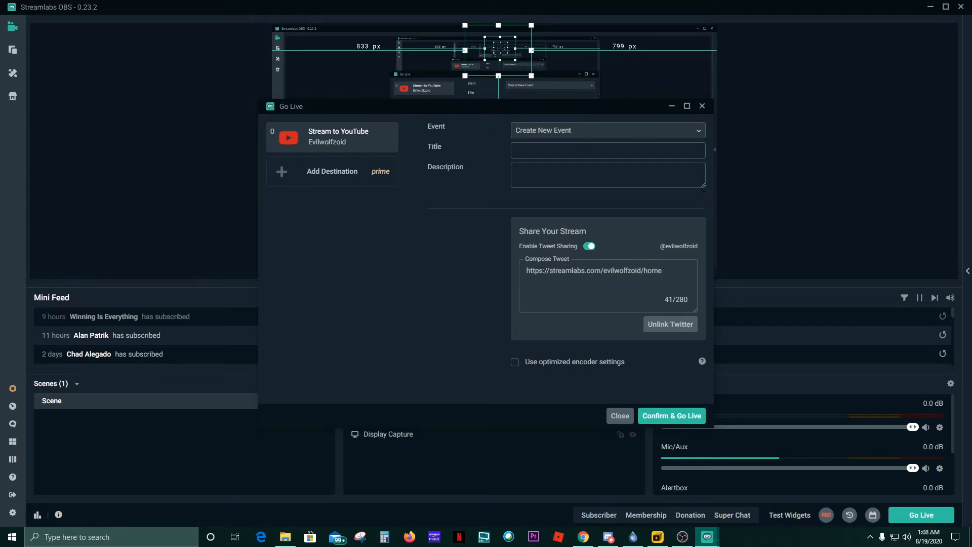
{"action": "left_click_drag", "start_coordinate": [703, 190], "coordinate": [702, 317]}
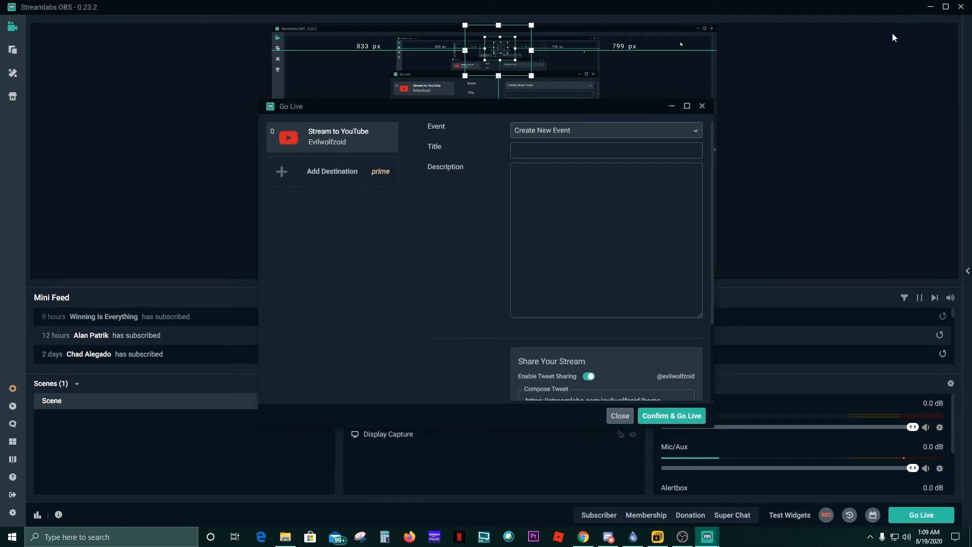
{"action": "left_click", "coordinate": [617, 414]}
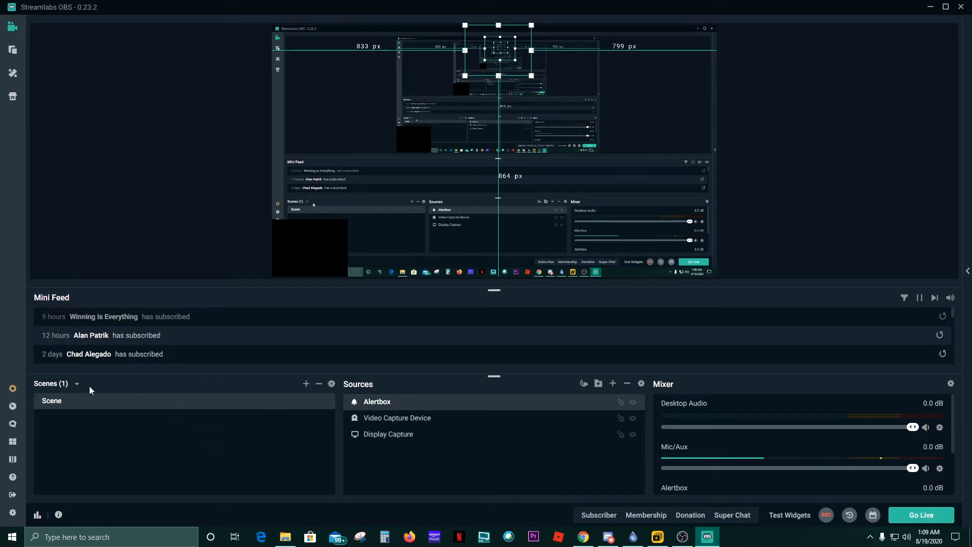
- Load the Red phoenix scene collection from the scene collection list
{"action": "left_click", "coordinate": [77, 384]}
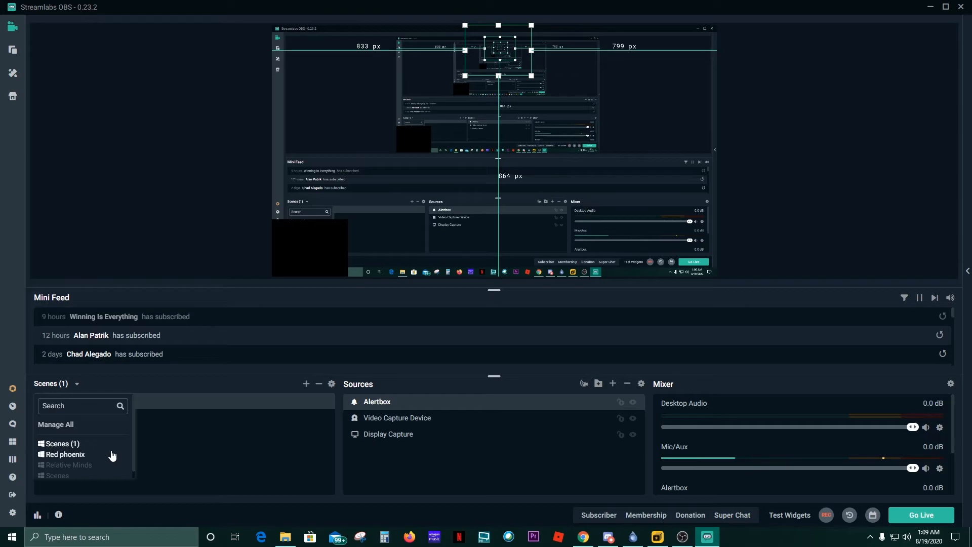
{"action": "scroll", "coordinate": [113, 456], "scroll_direction": "down", "scroll_amount": 1}
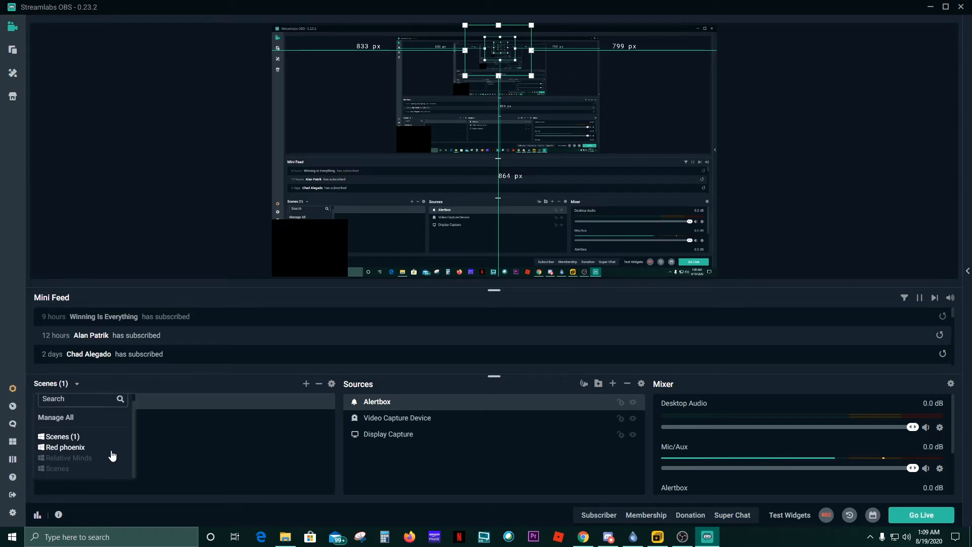
{"action": "left_click", "coordinate": [75, 447]}
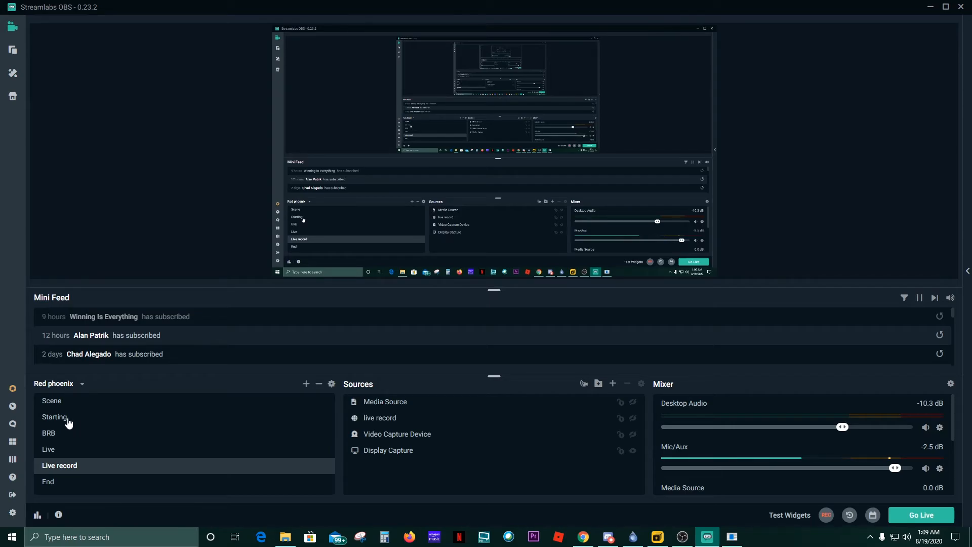
- Preview the Starting scene with its red starting overlay, then BRB, then select Live
{"action": "left_click", "coordinate": [69, 423]}
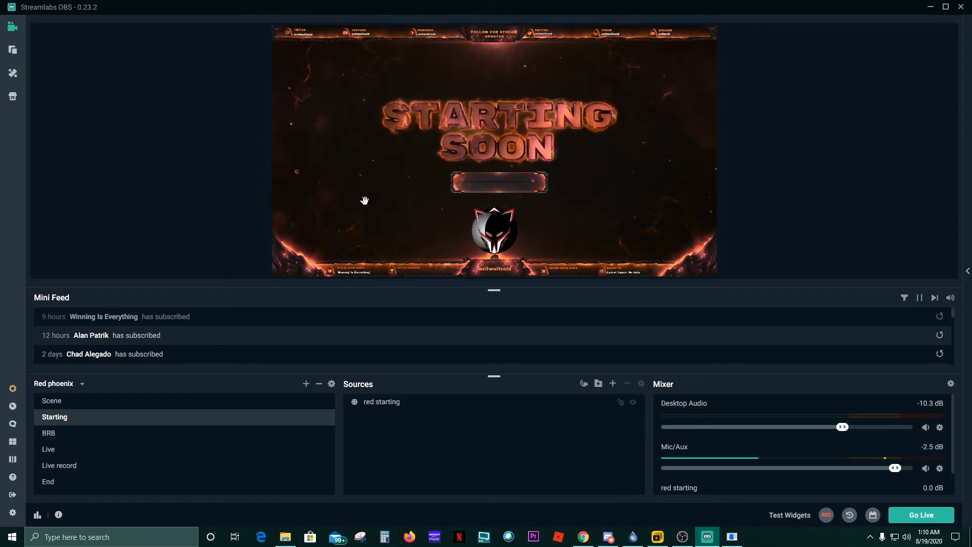
{"action": "left_click", "coordinate": [500, 182]}
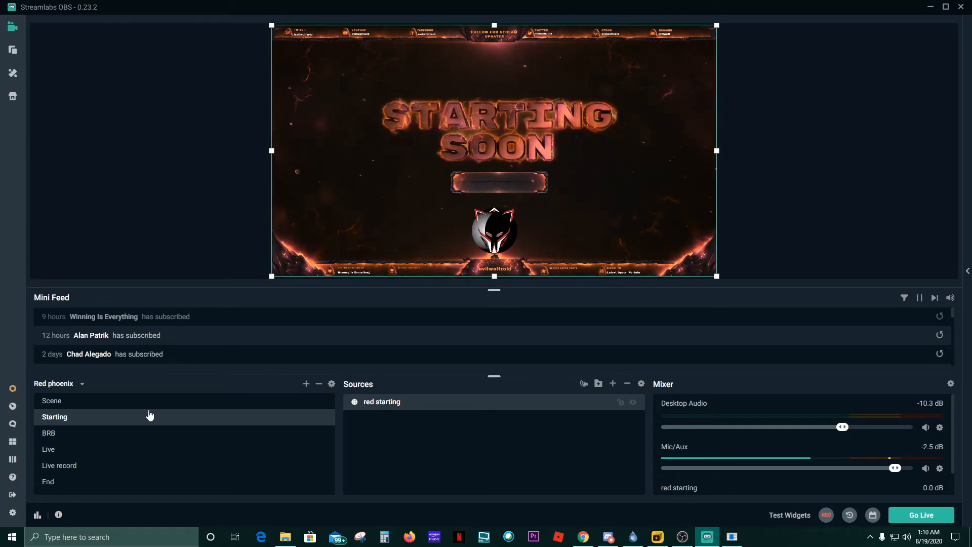
{"action": "left_click", "coordinate": [61, 436]}
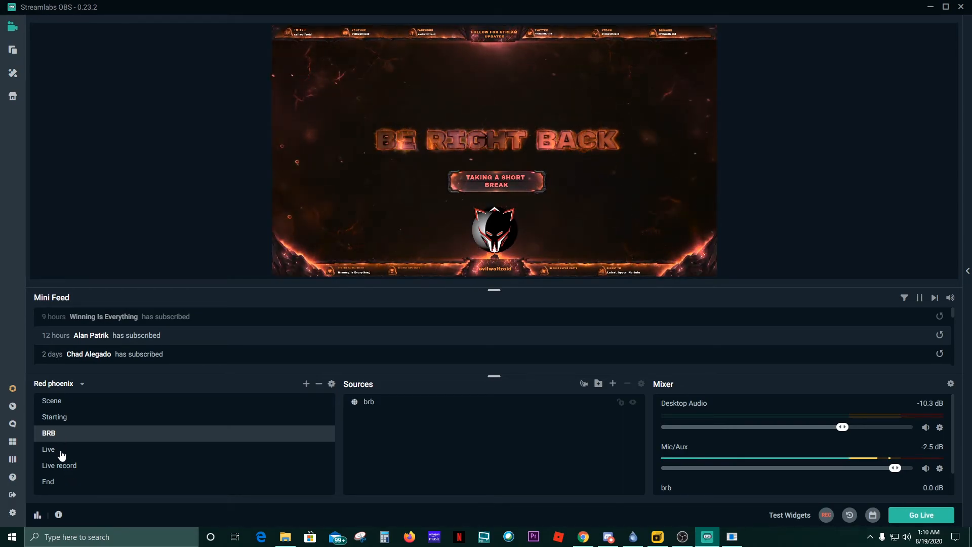
{"action": "left_click", "coordinate": [61, 451]}
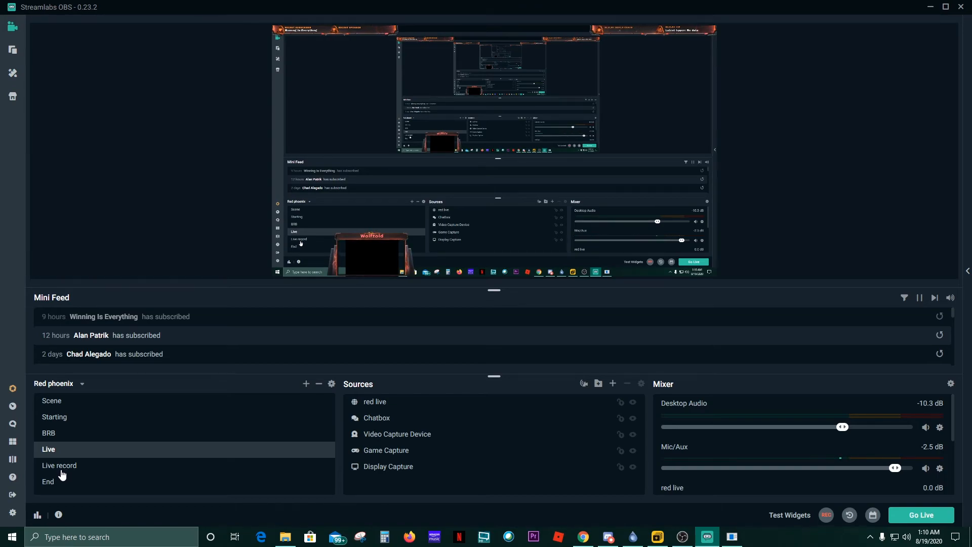
- Return to Live and toggle the red live overlay and Video Capture Device to verify webcam placement
{"action": "left_click", "coordinate": [70, 473]}
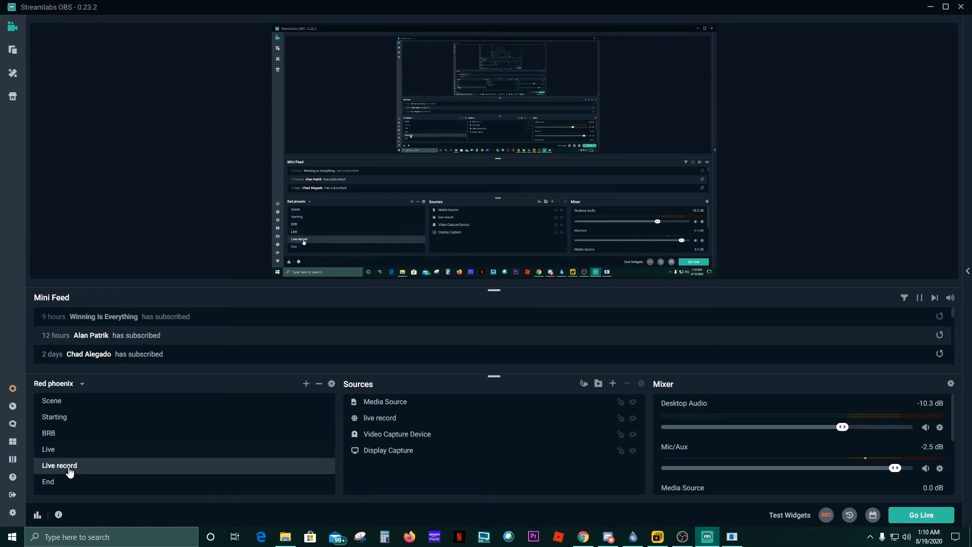
{"action": "left_click", "coordinate": [65, 452]}
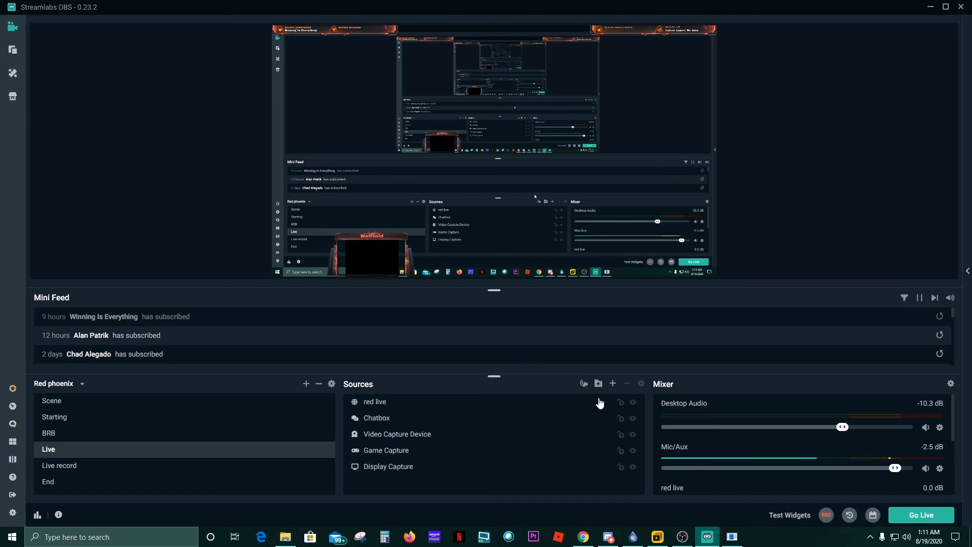
{"action": "left_click", "coordinate": [633, 403]}
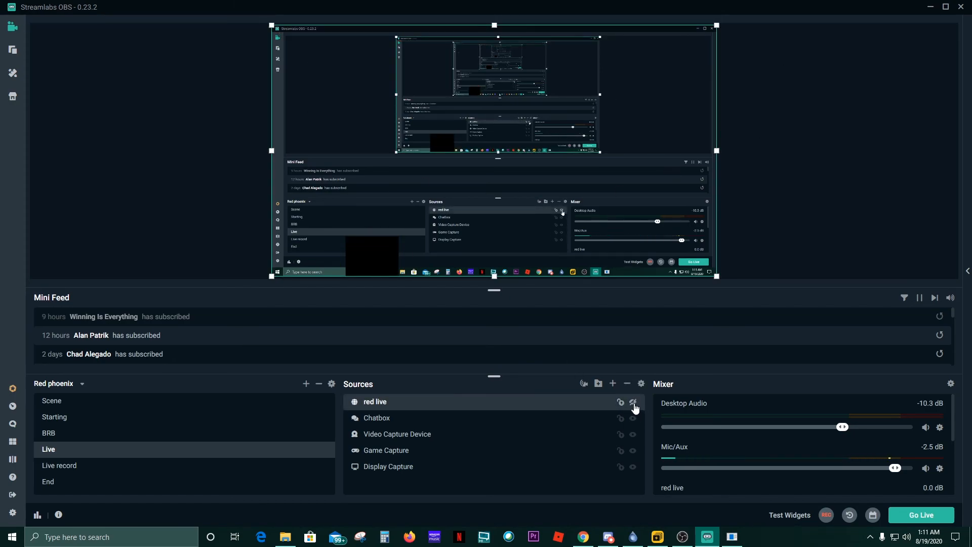
{"action": "left_click", "coordinate": [635, 407]}
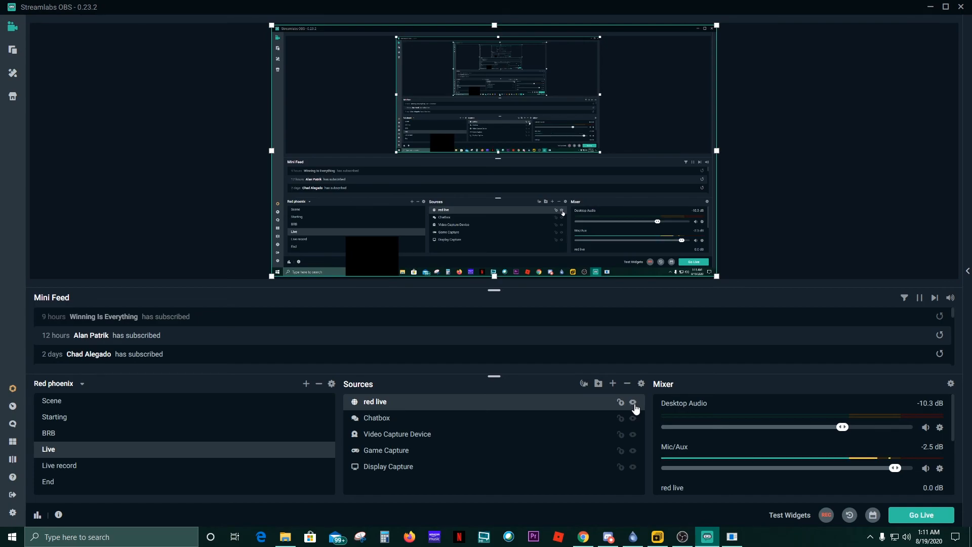
{"action": "left_click", "coordinate": [633, 435]}
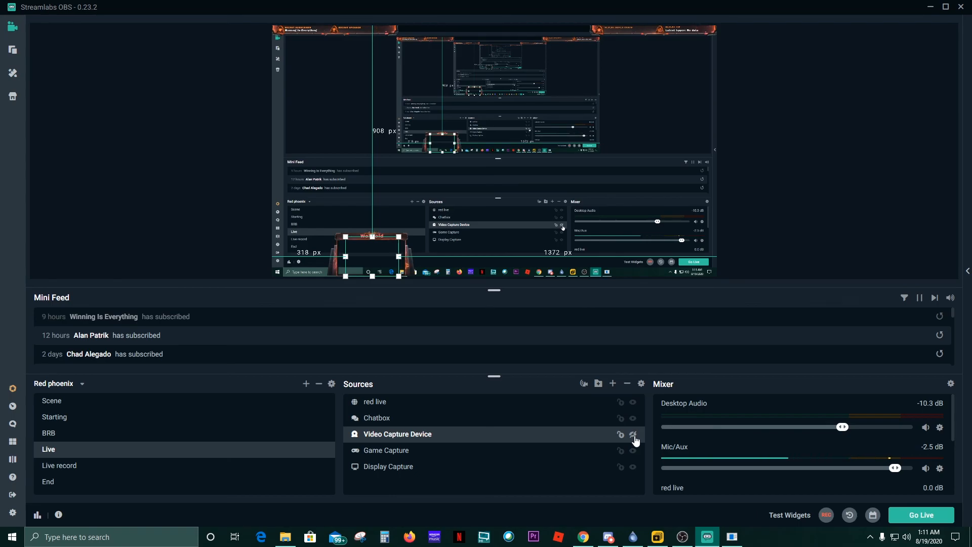
{"action": "left_click", "coordinate": [634, 436]}
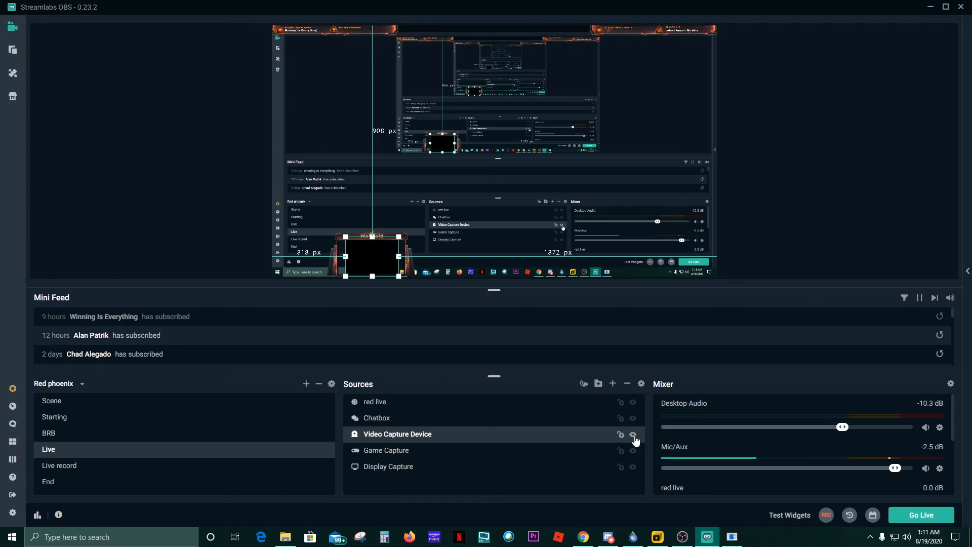